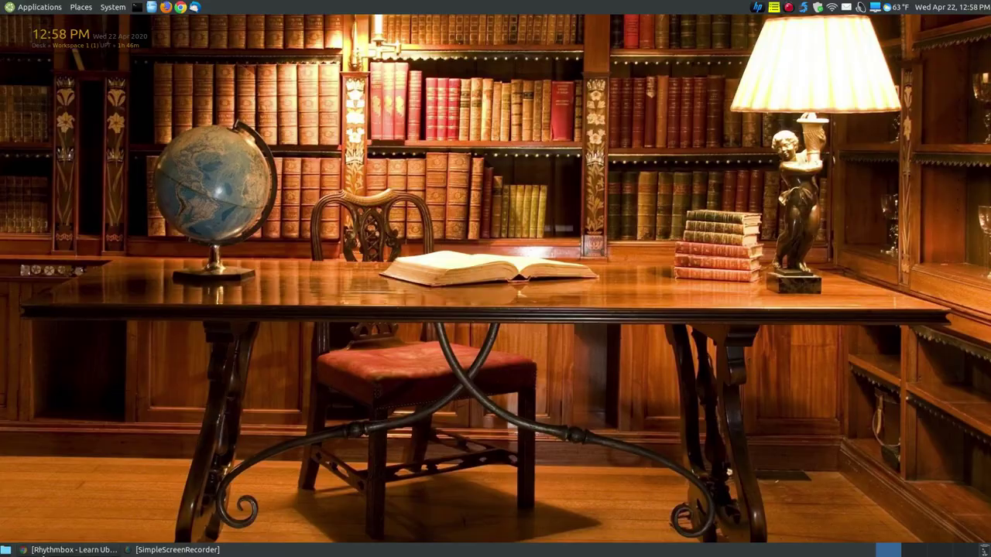
Bring up the Learn Ubuntu MATE page on Rhythmbox in the browser and read its installation and removal instructions.
click(73, 550)
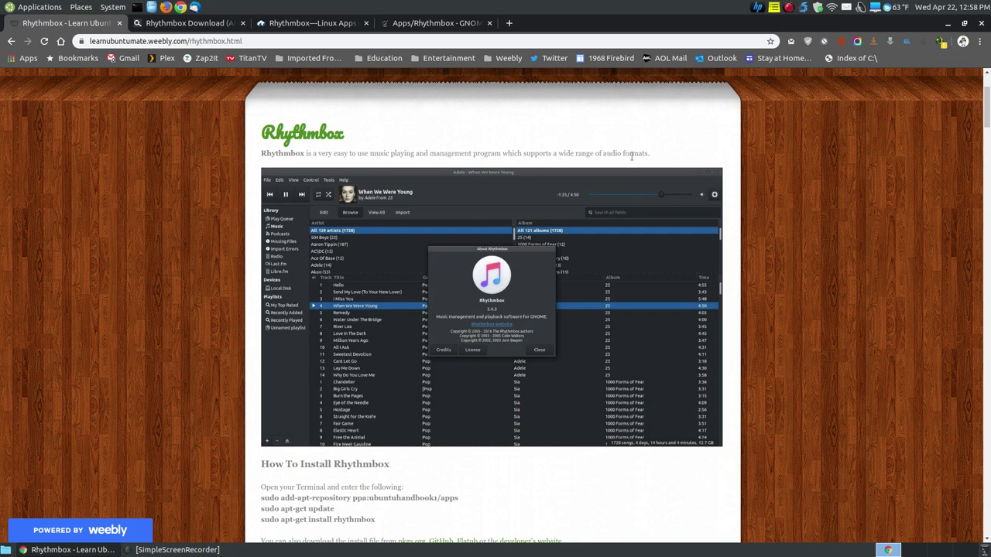
scroll(822, 308, down, 1)
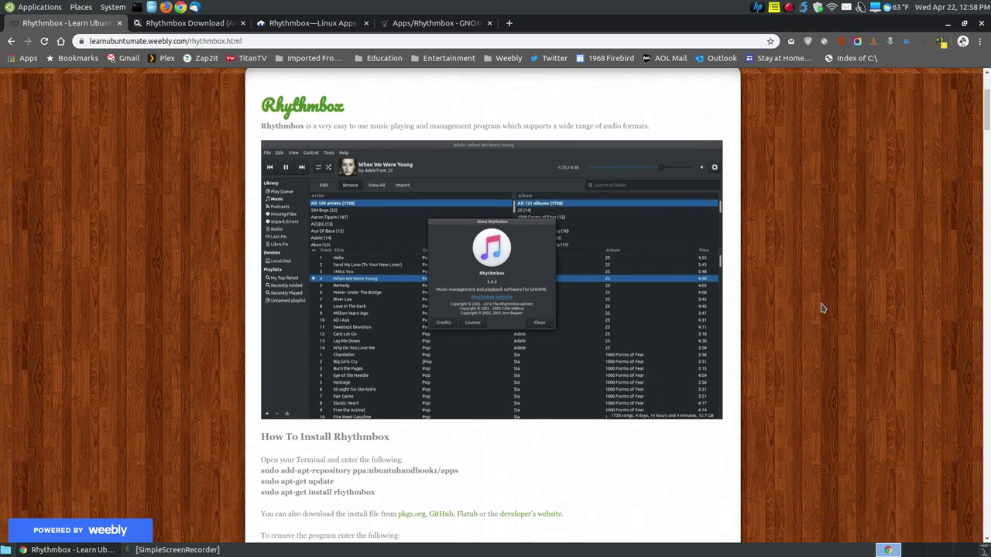
scroll(823, 308, down, 5)
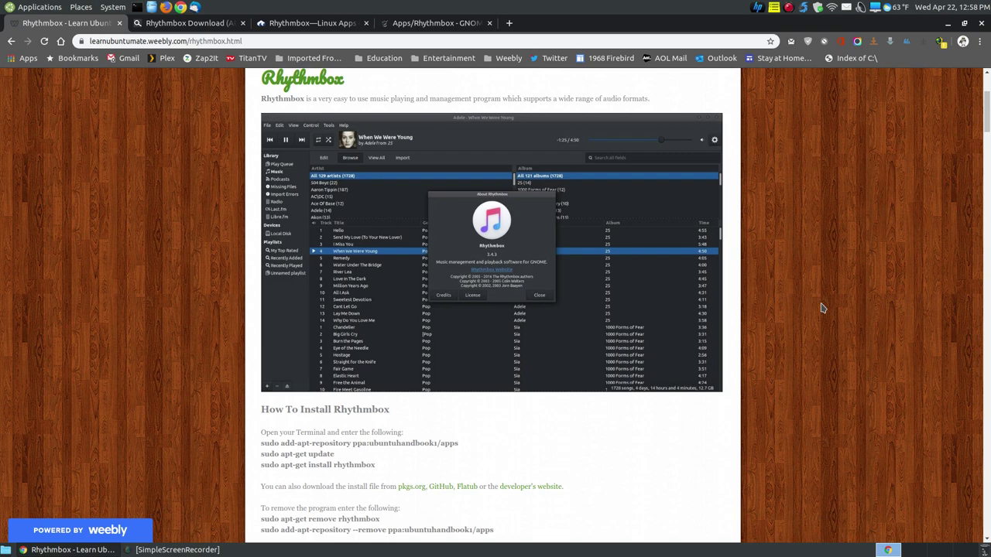
scroll(823, 308, down, 1)
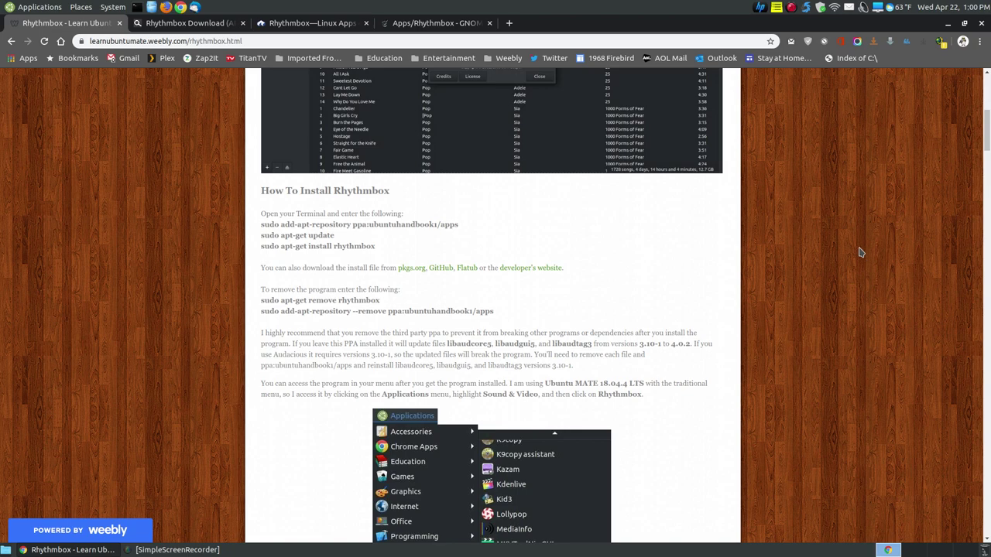
scroll(860, 253, down, 2)
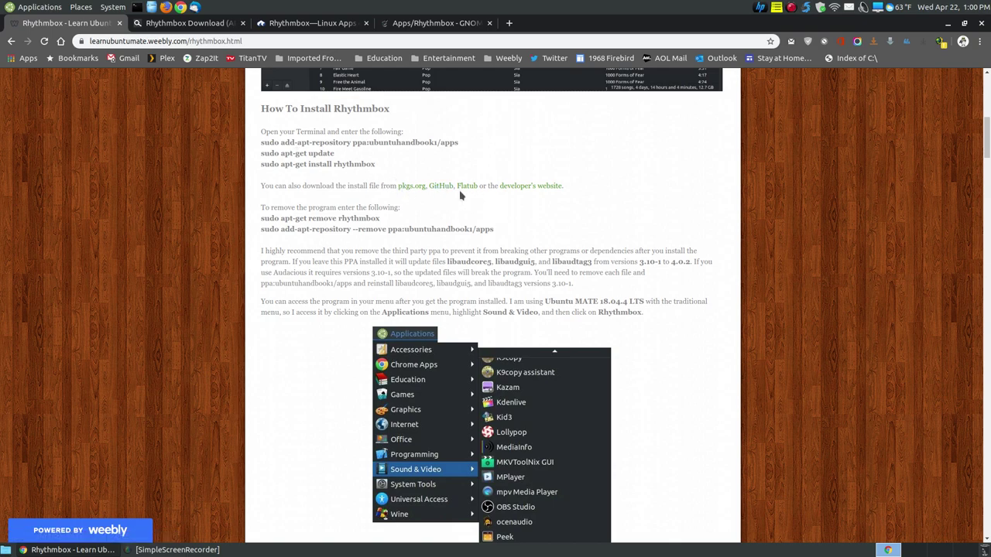
Switch to the pkgs.org Rhythmbox download page and expand the packages for Ubuntu 18.04 LTS (Bionic Beaver).
click(197, 26)
scroll(352, 308, down, 7)
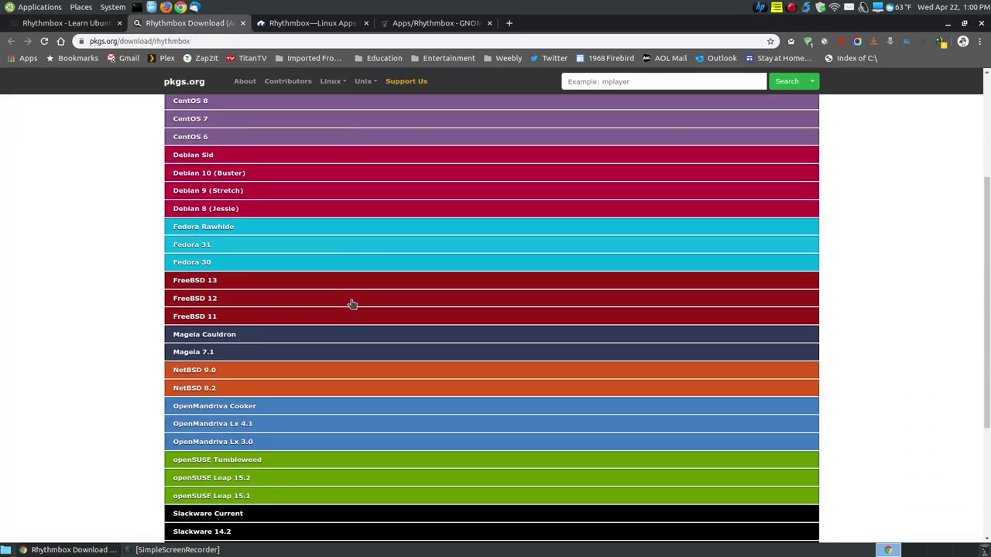
scroll(352, 304, down, 2)
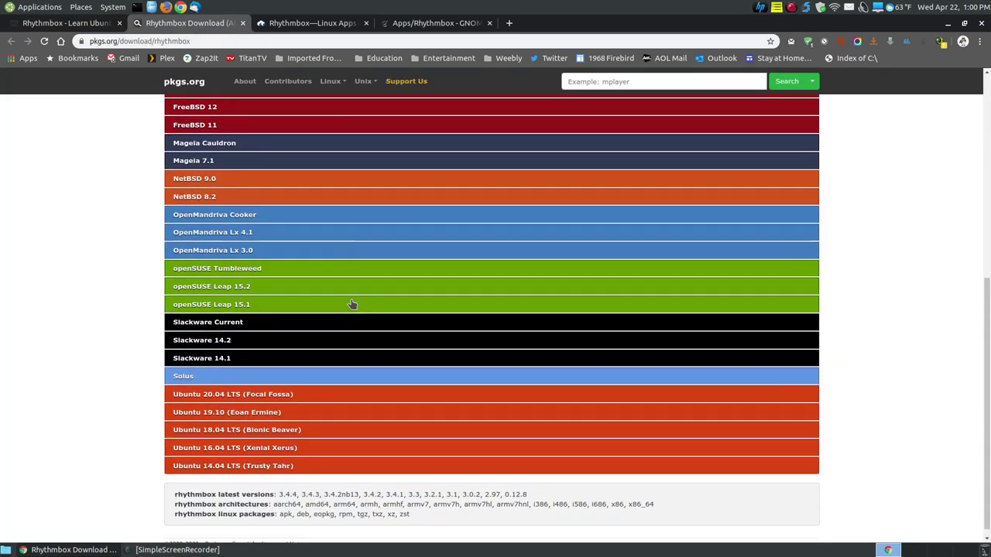
click(222, 436)
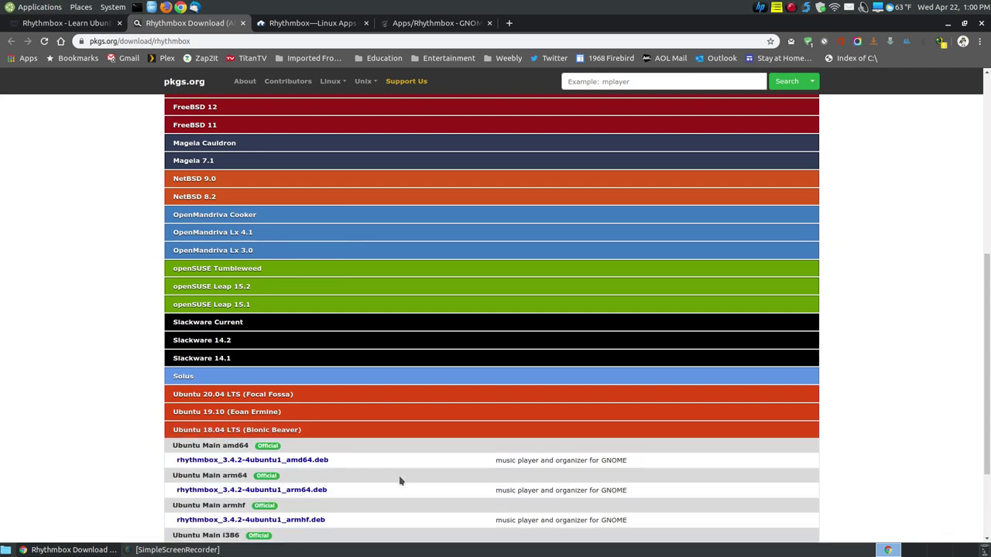
scroll(400, 480, down, 2)
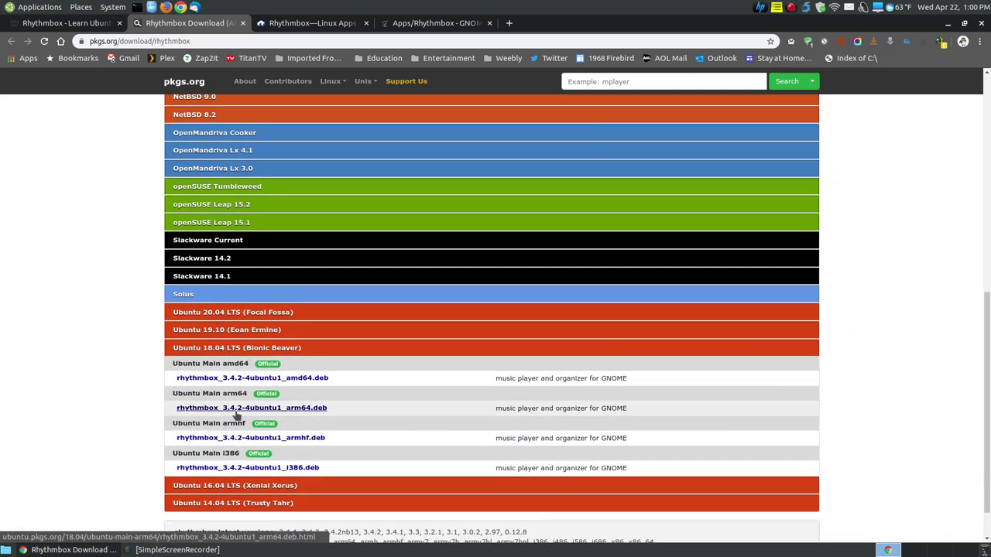
Return to the Learn Ubuntu MATE article and check the Rhythmbox version in the About dialog screenshot.
click(66, 22)
scroll(580, 280, up, 5)
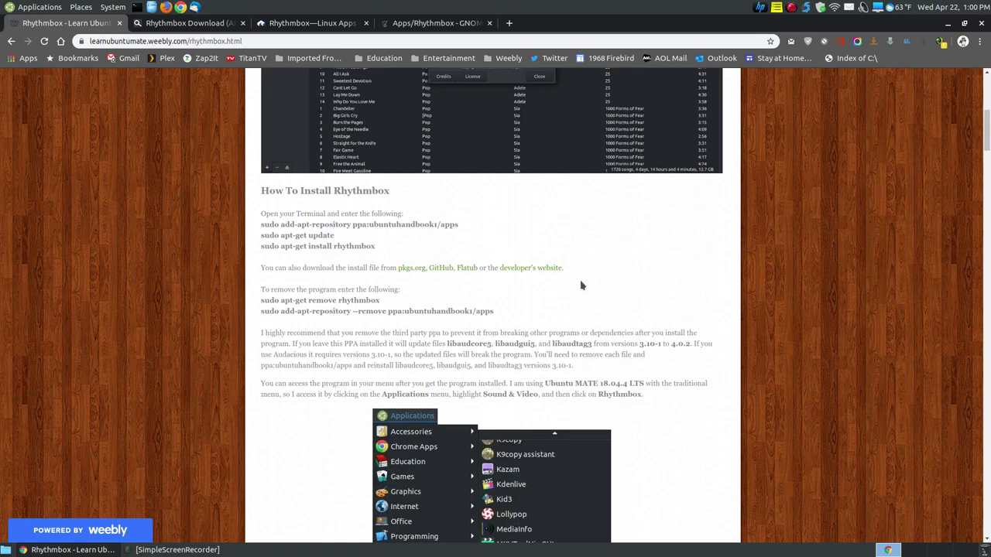
scroll(582, 284, up, 1)
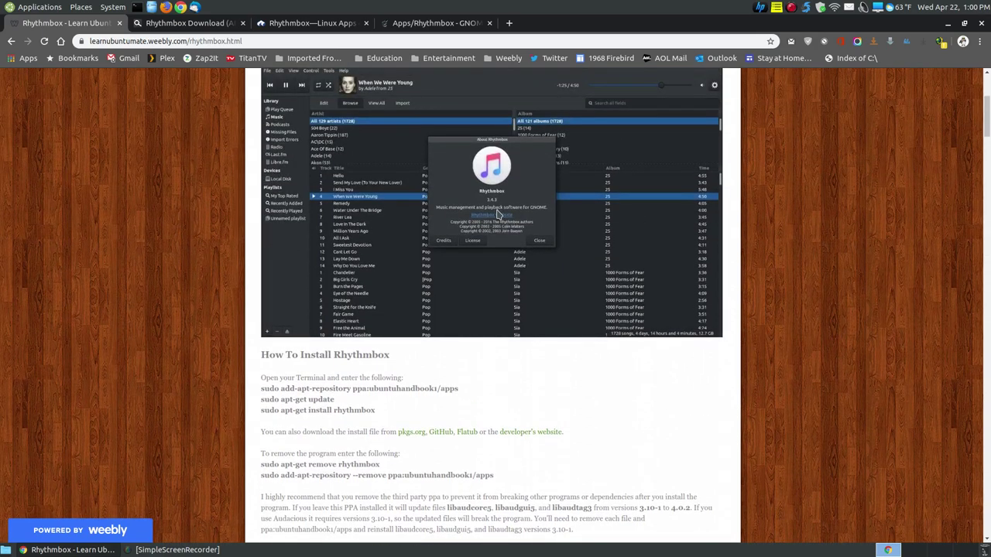
scroll(500, 214, down, 4)
Inspect the Ubuntu 20.04 LTS (Focal Fossa) packages on pkgs.org, then collapse that list and return to the start of the page.
click(188, 23)
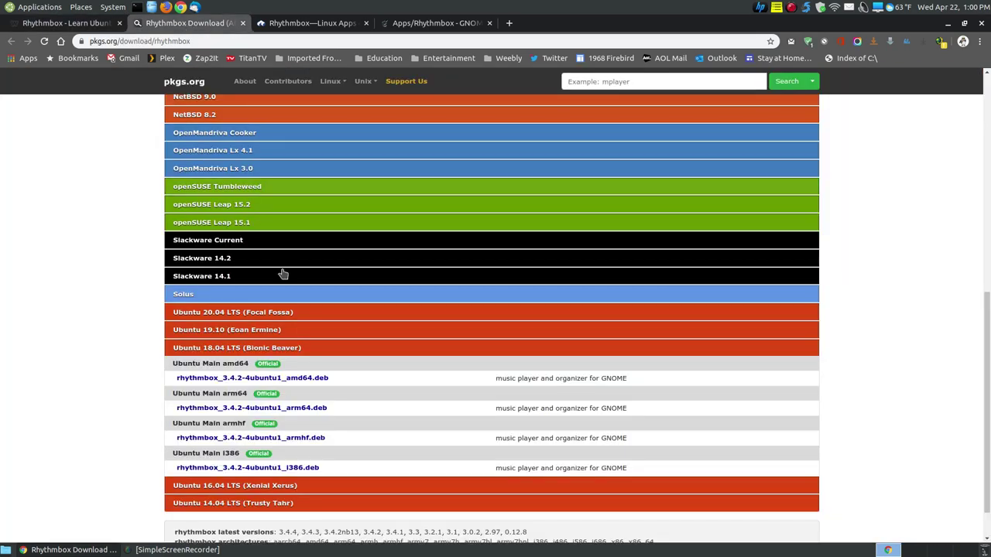
click(241, 313)
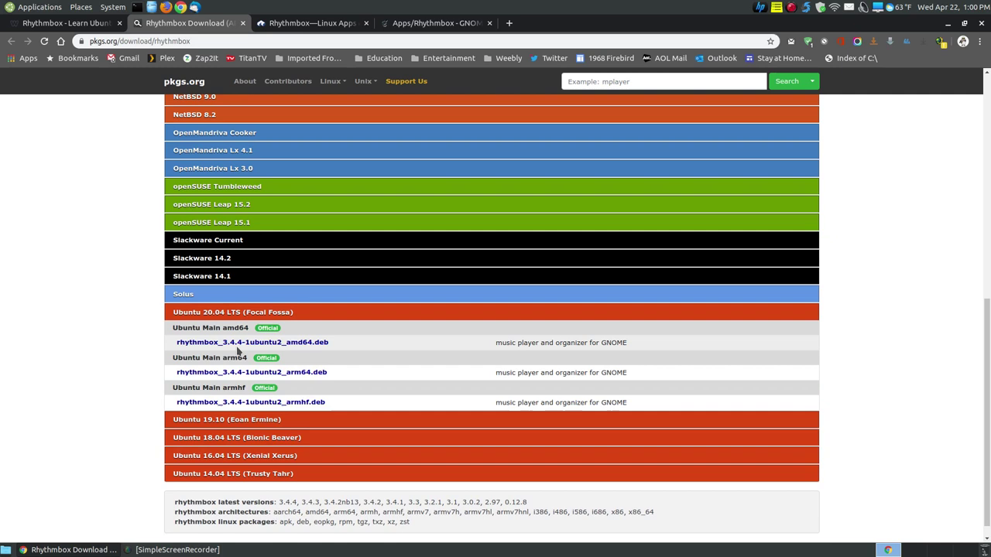
click(278, 312)
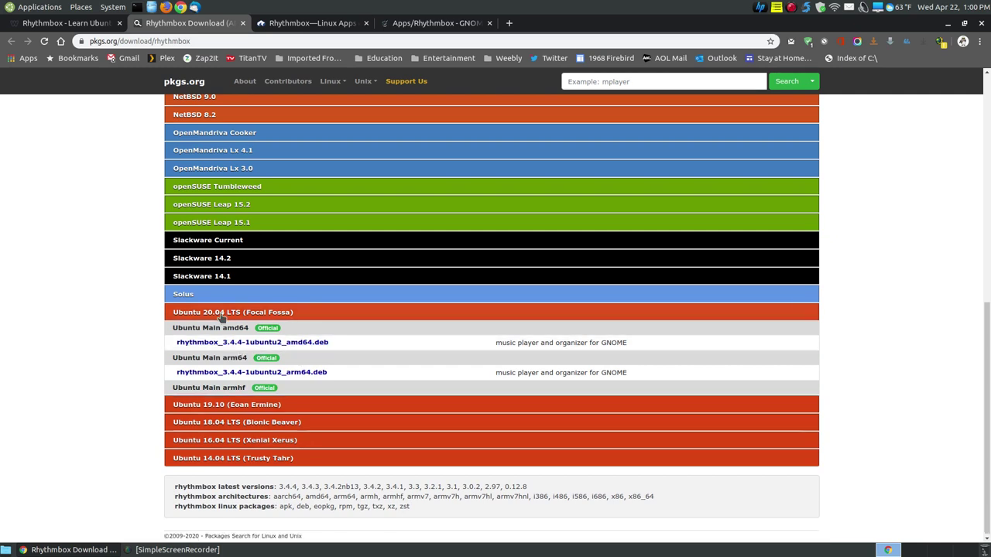
scroll(345, 240, up, 5)
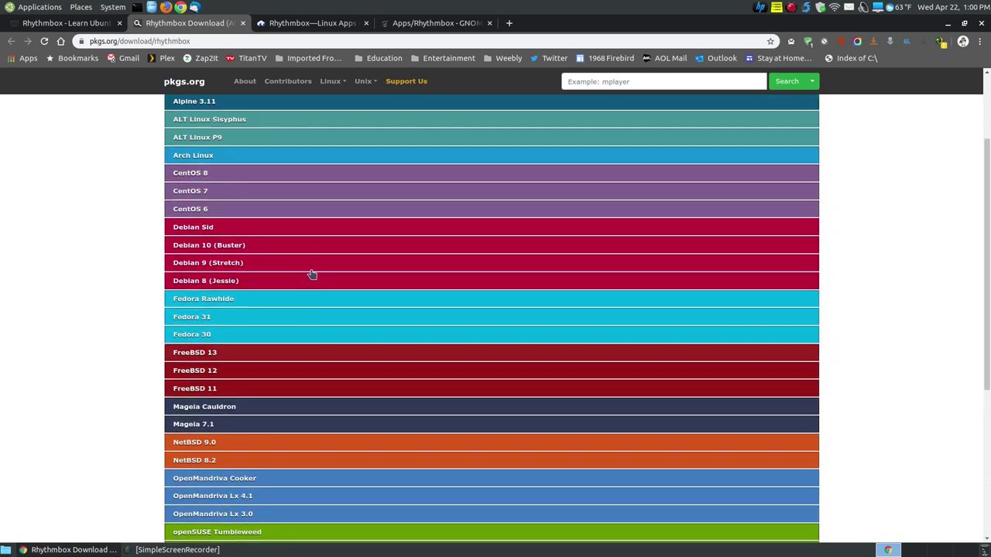
scroll(312, 274, up, 1)
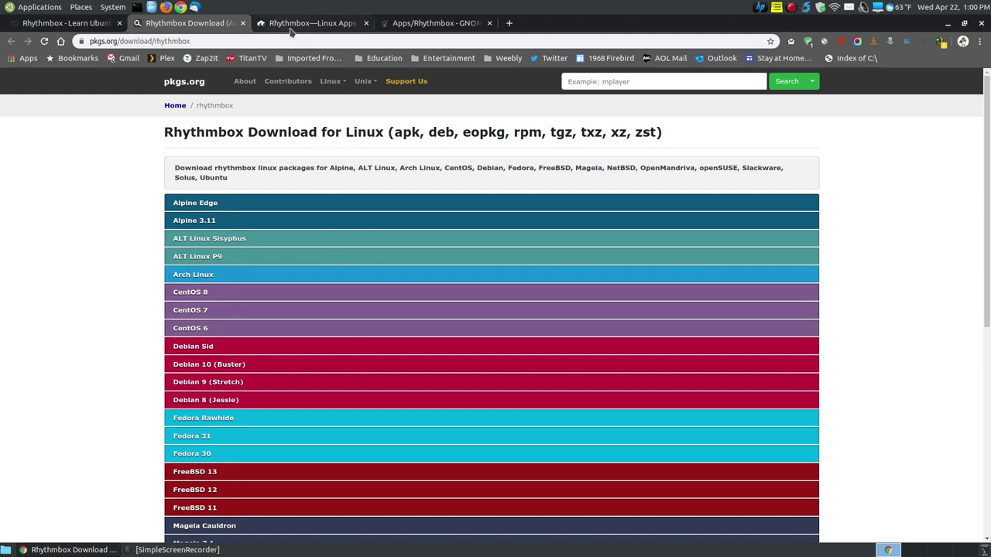
View the Flathub page for Rhythmbox and look through the GNOME wiki page for Rhythmbox.
click(288, 24)
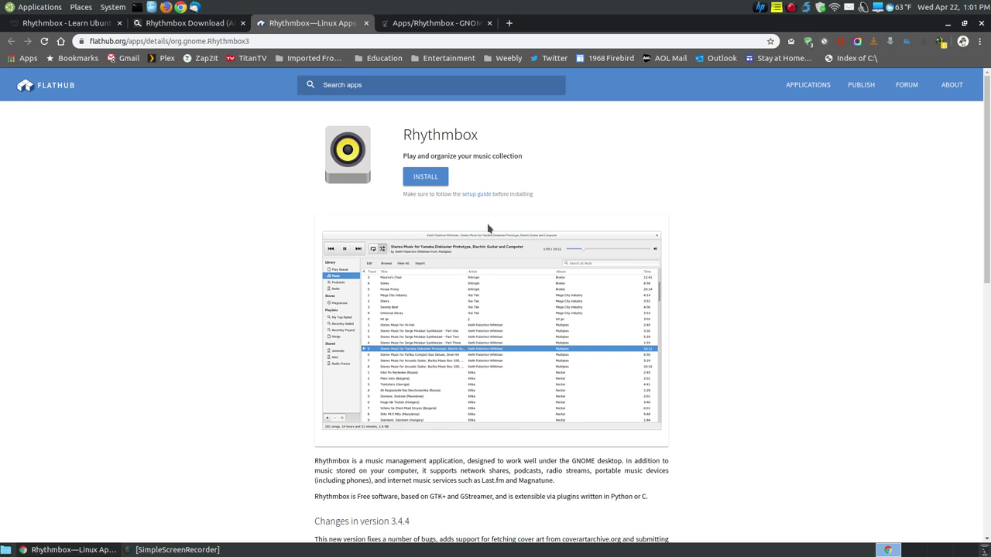
click(417, 26)
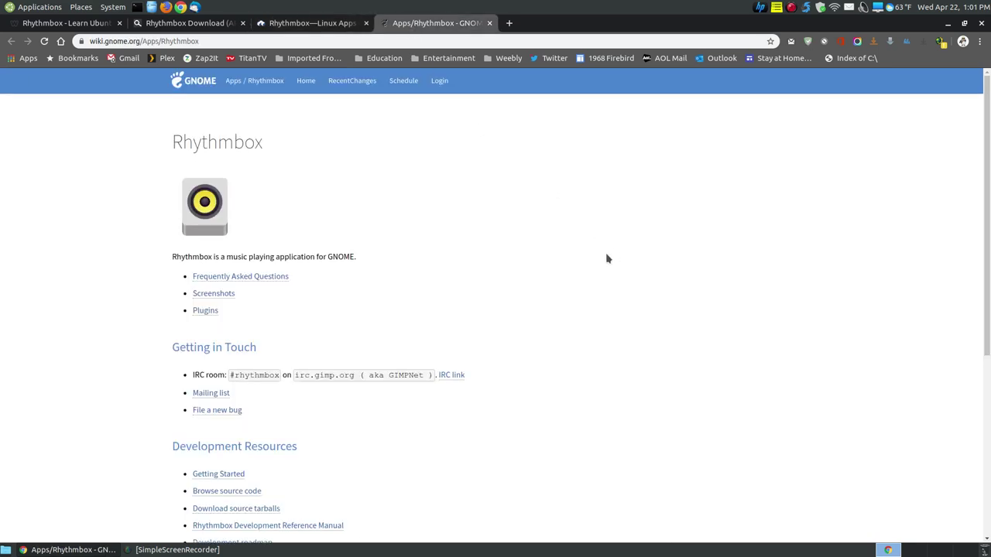
scroll(606, 255, down, 5)
scroll(575, 380, up, 5)
Close the GNOME wiki, Flathub and pkgs.org pages, leaving only the Learn Ubuntu MATE article open.
click(489, 22)
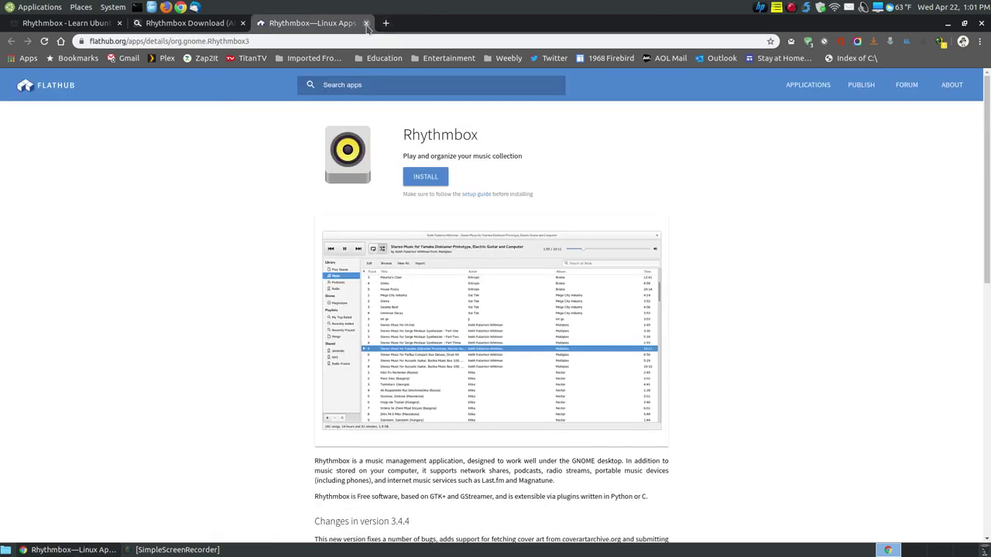
click(365, 23)
click(243, 23)
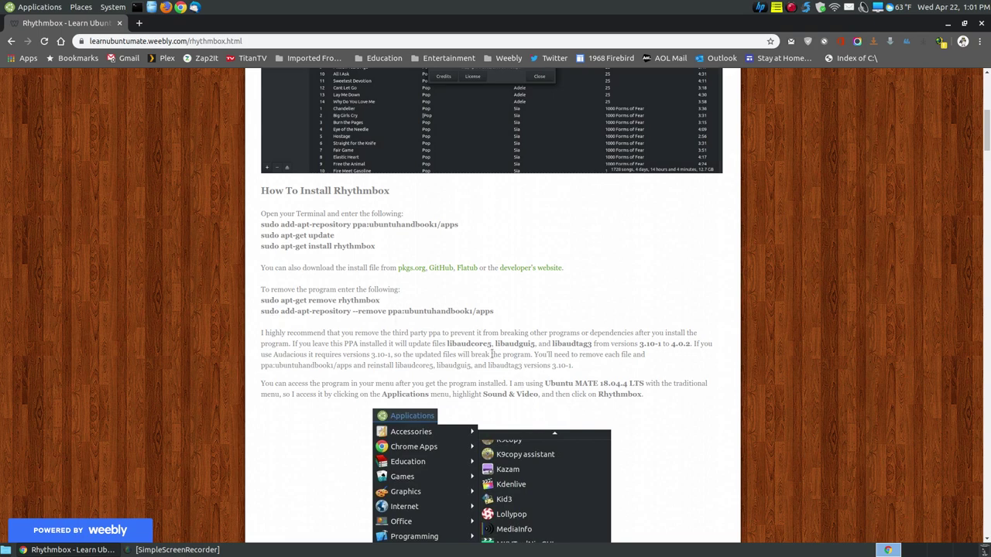
Read the article's sections on launching Rhythmbox, its default Music folder and importing music, and return to the start of the article.
scroll(832, 344, down, 3)
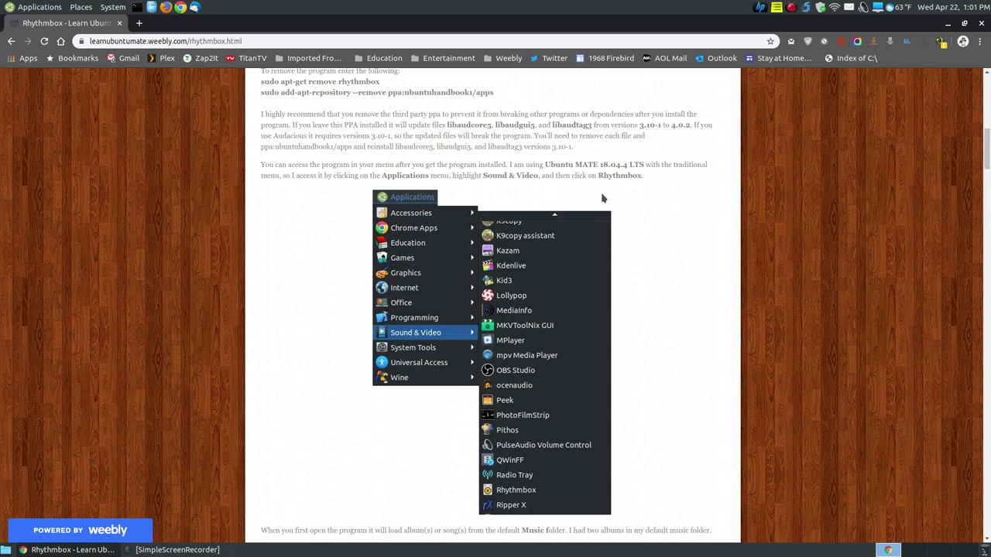
scroll(802, 291, down, 1)
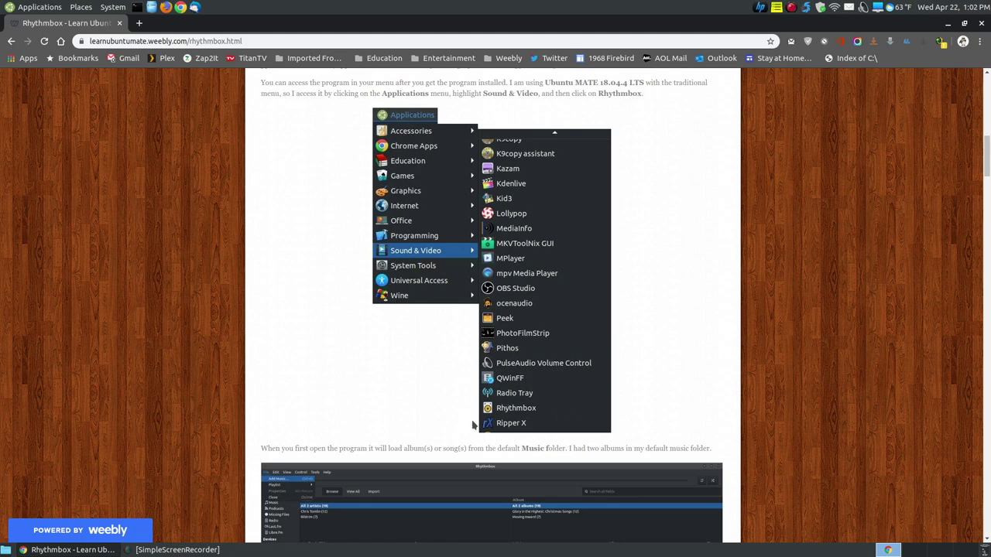
scroll(856, 324, down, 1)
scroll(856, 324, down, 5)
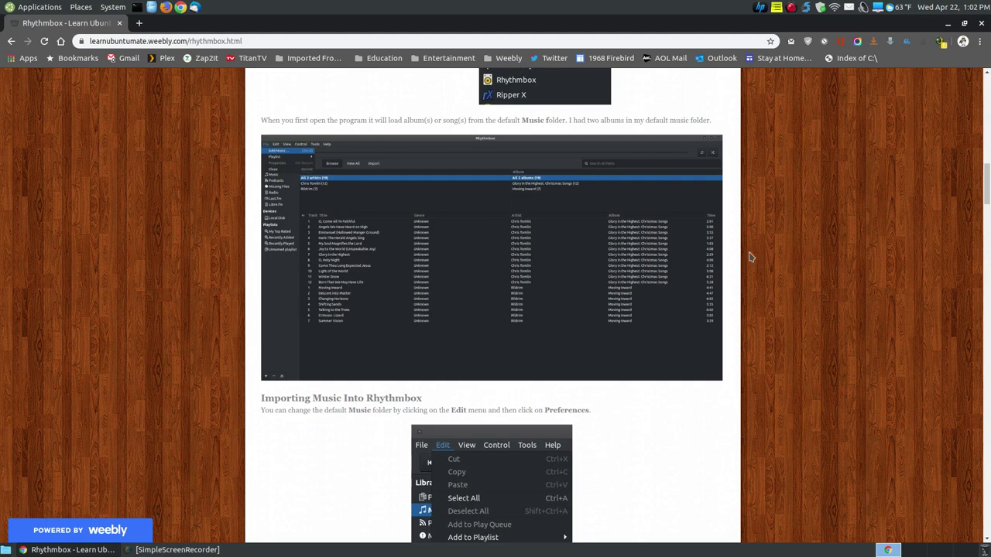
scroll(750, 257, down, 2)
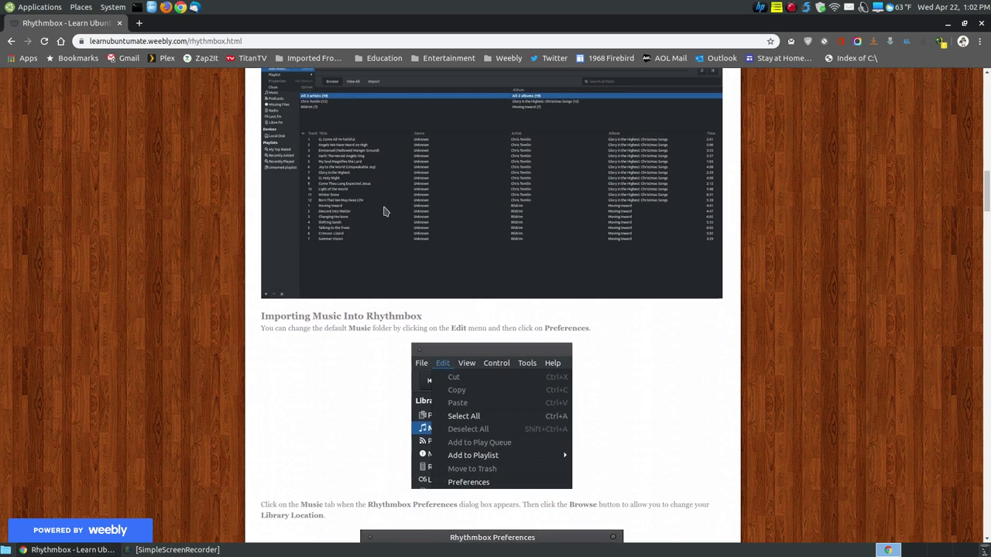
scroll(802, 347, down, 3)
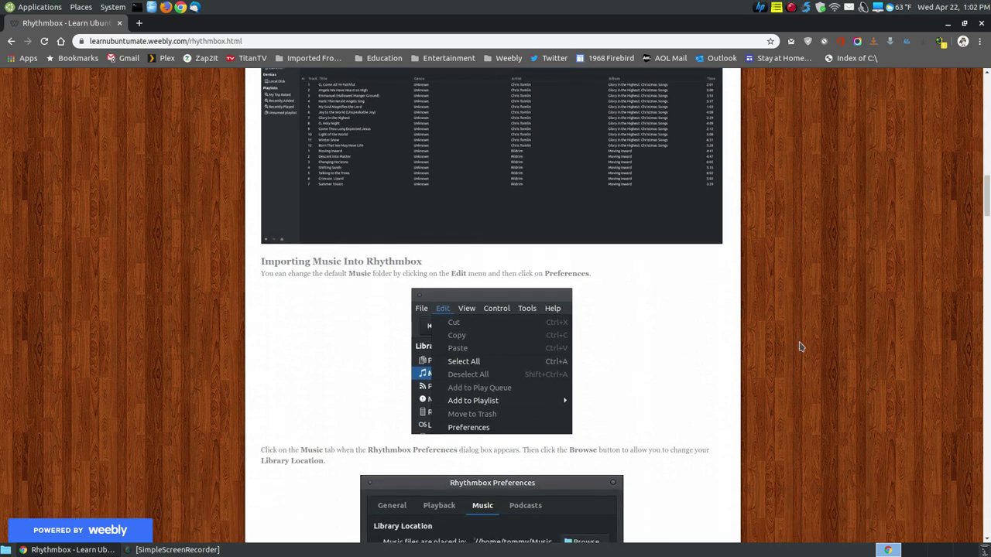
scroll(801, 347, up, 3)
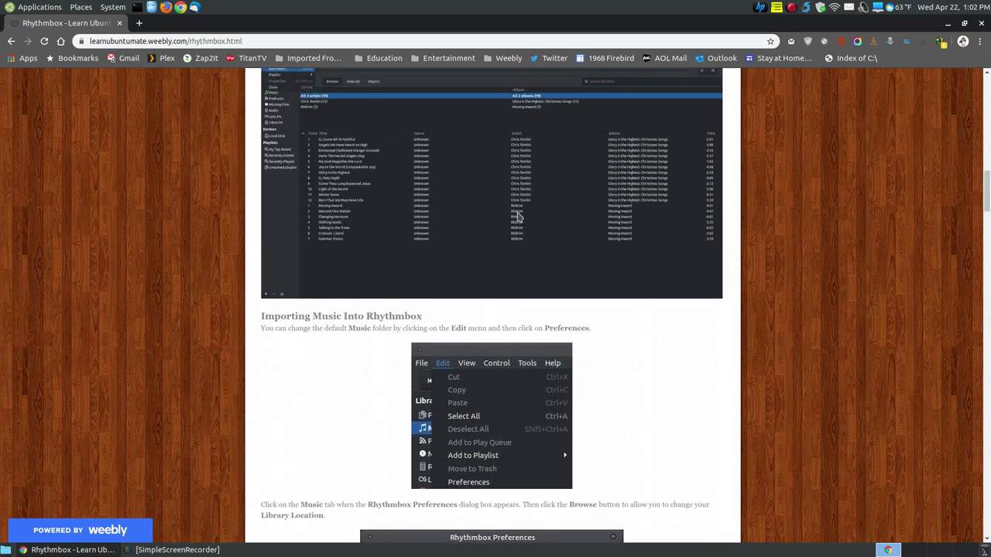
scroll(832, 369, down, 3)
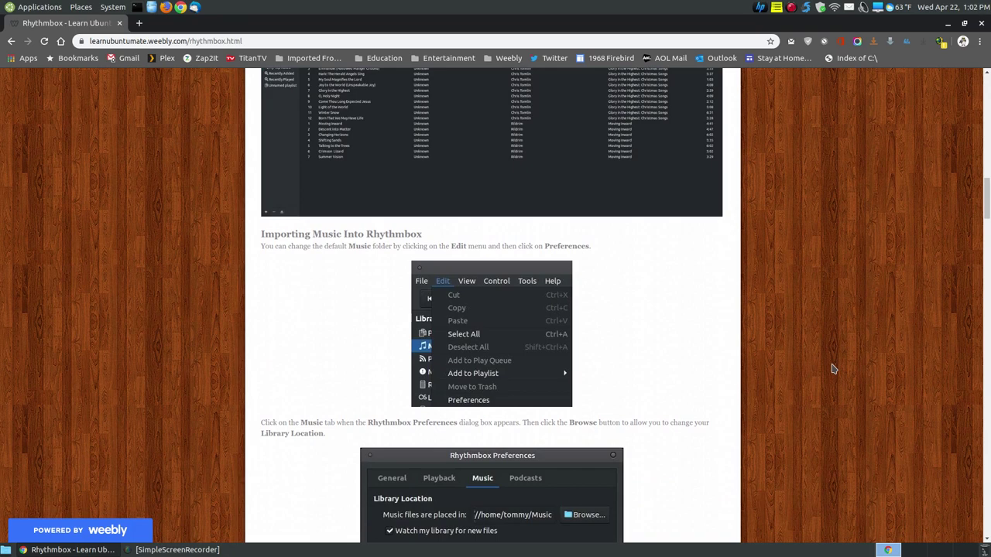
scroll(833, 369, up, 3)
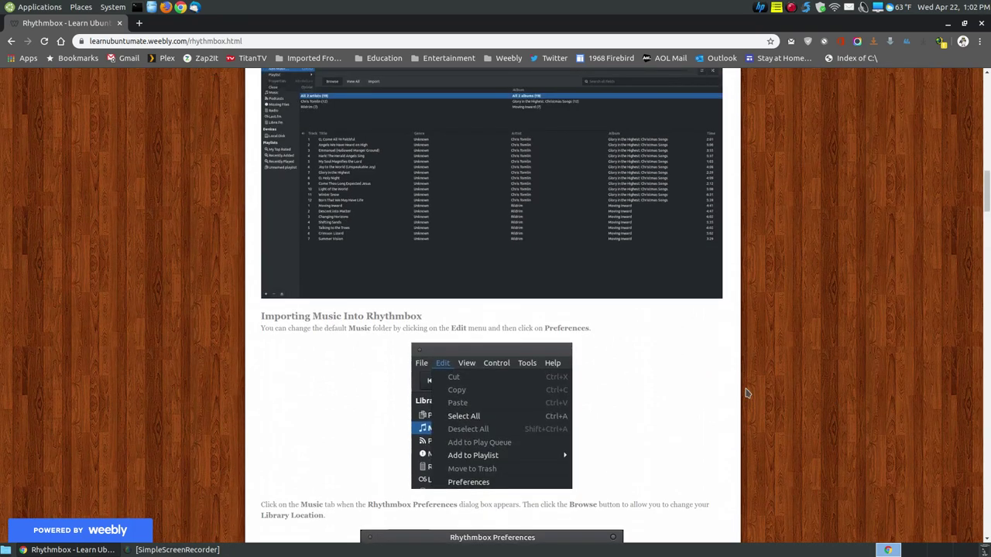
scroll(791, 375, down, 3)
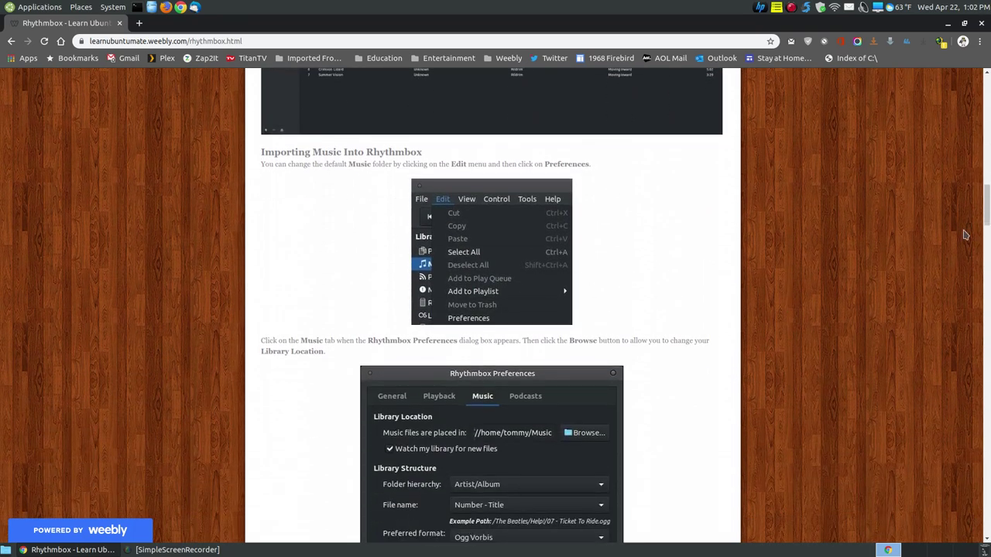
drag(987, 211, 988, 93)
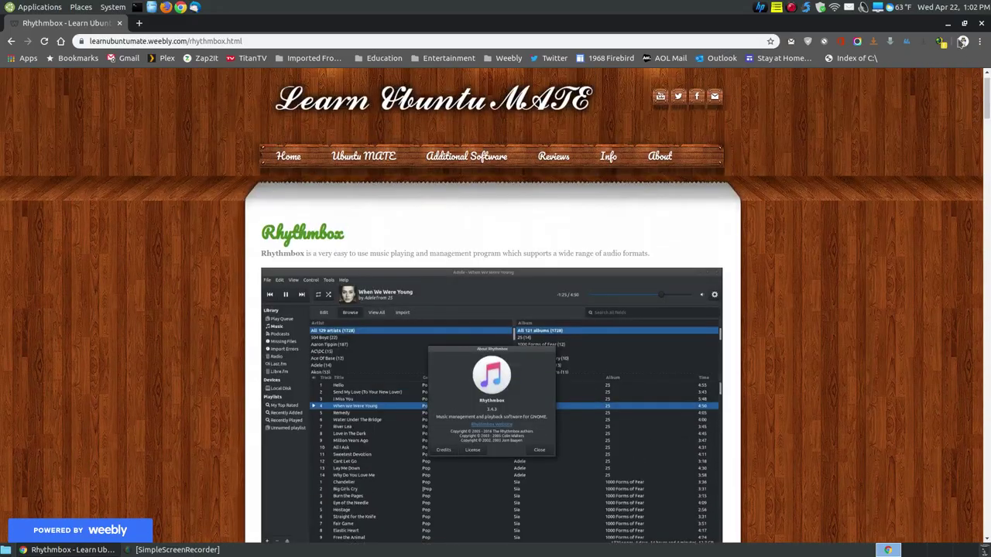
Minimize the browser and launch Rhythmbox from the Sound & Video applications.
click(948, 23)
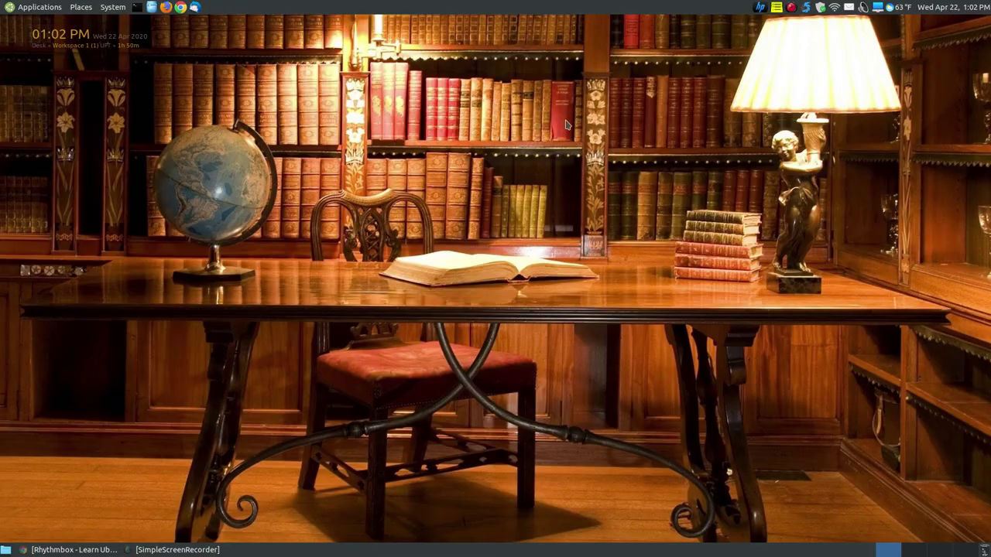
click(10, 6)
mouse_move(27, 141)
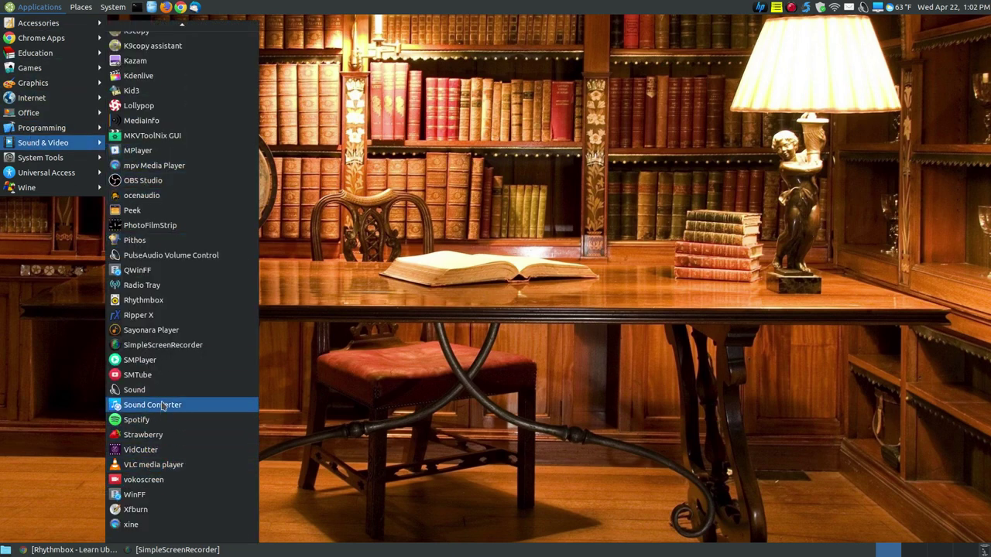
click(143, 302)
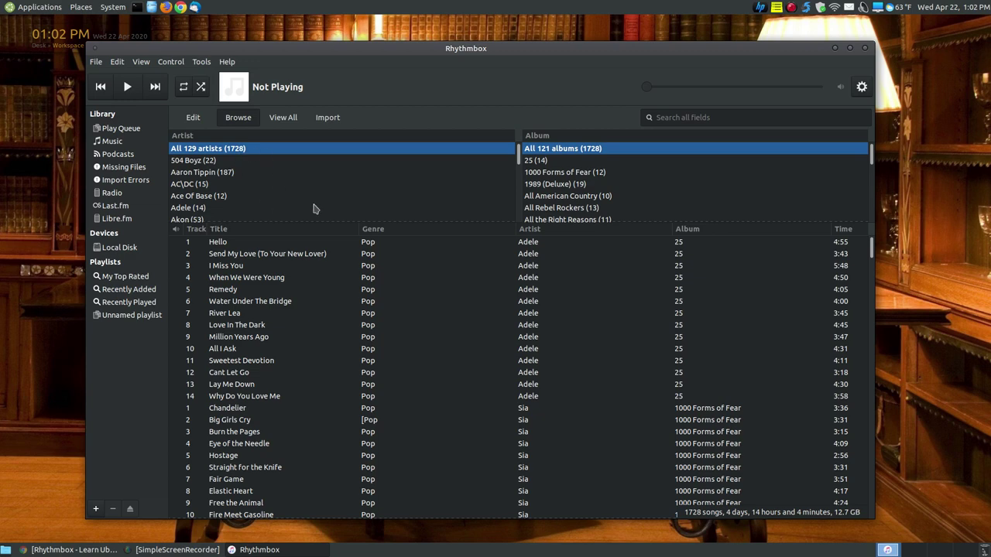
Open the file manager and view the contents of the home directory's Music folder.
click(151, 7)
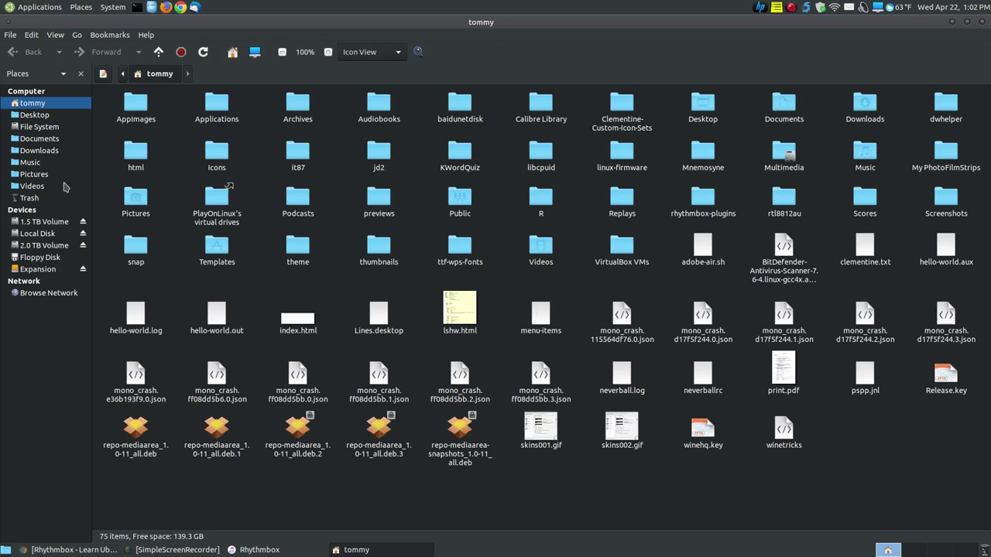
click(25, 163)
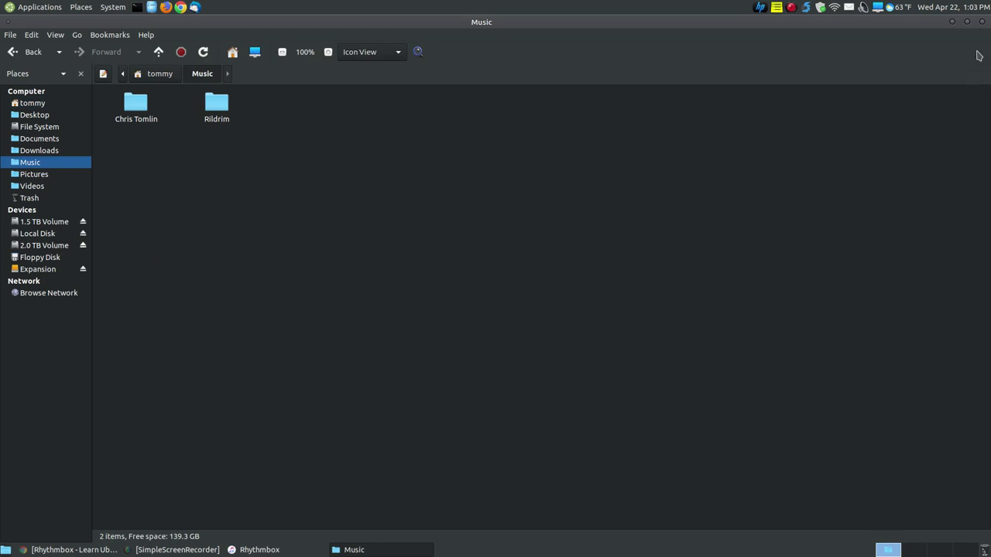
Close the file manager and check the music library location in Rhythmbox's preferences, opening the folder chooser without picking a folder.
click(981, 21)
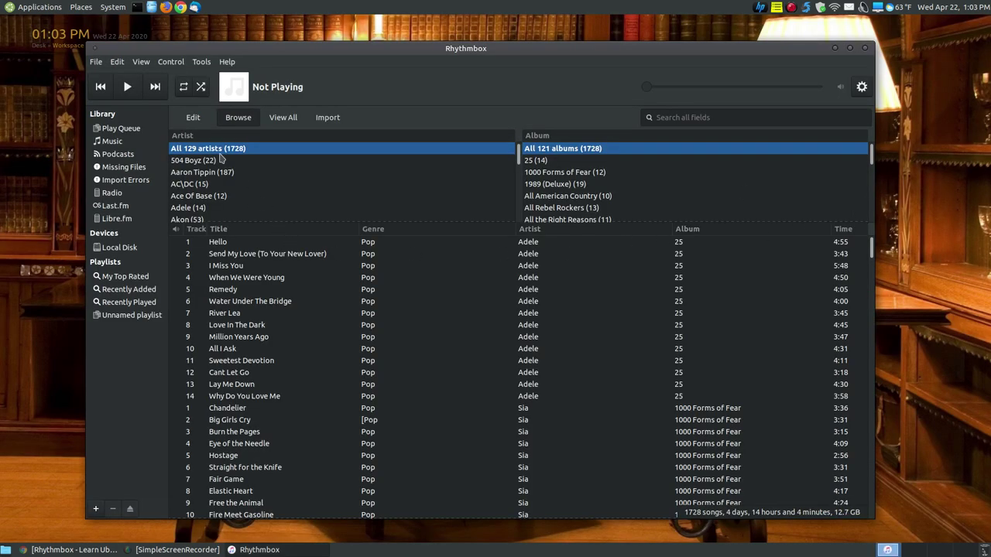
click(117, 62)
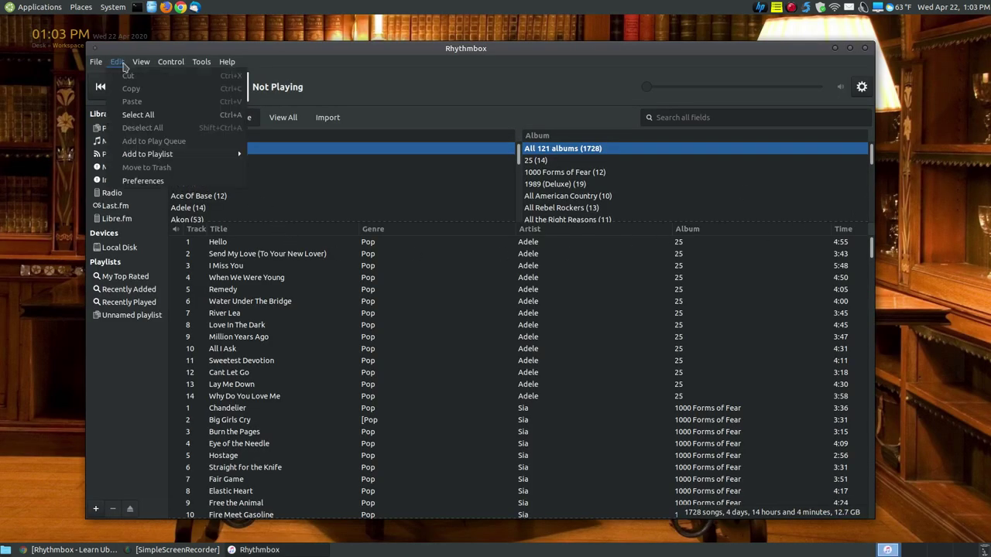
click(143, 181)
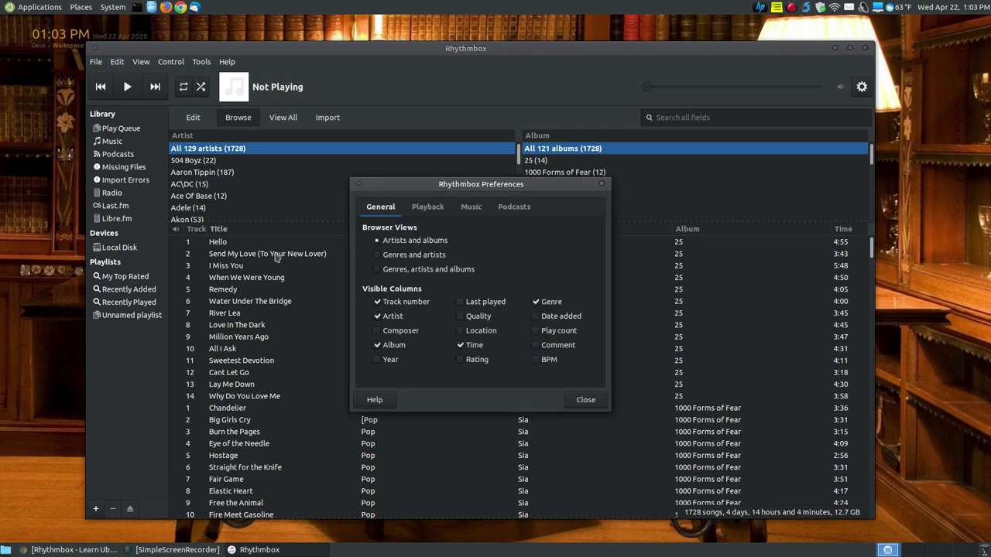
click(472, 207)
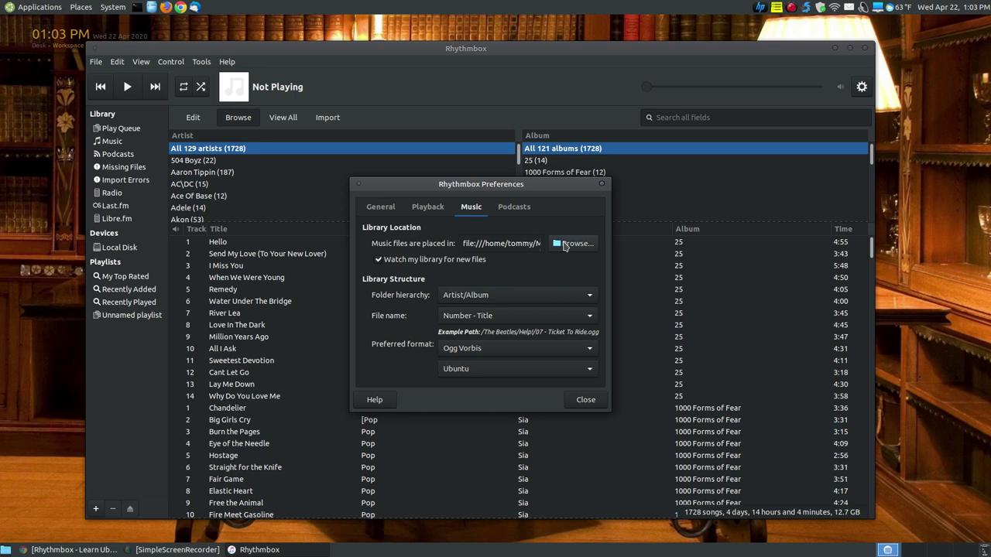
click(565, 244)
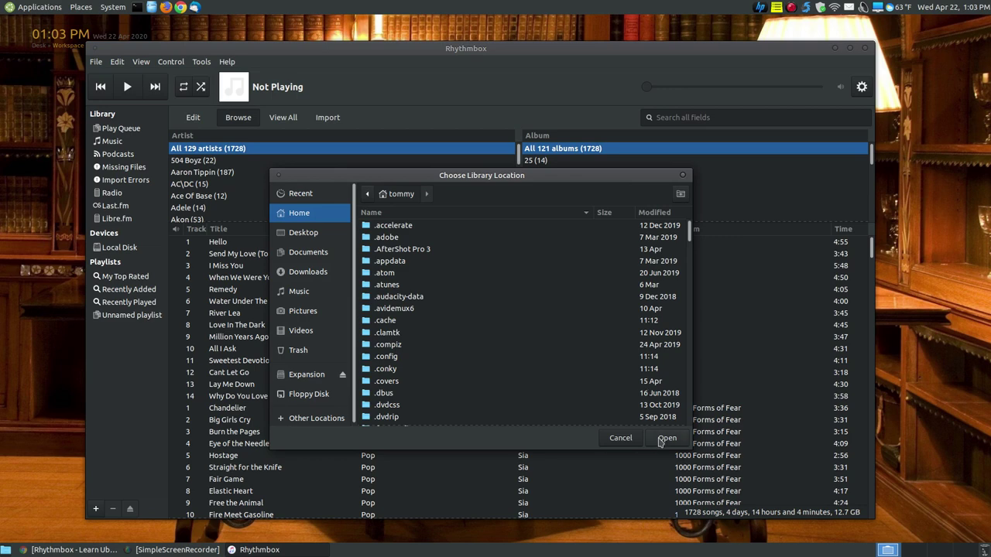
click(683, 175)
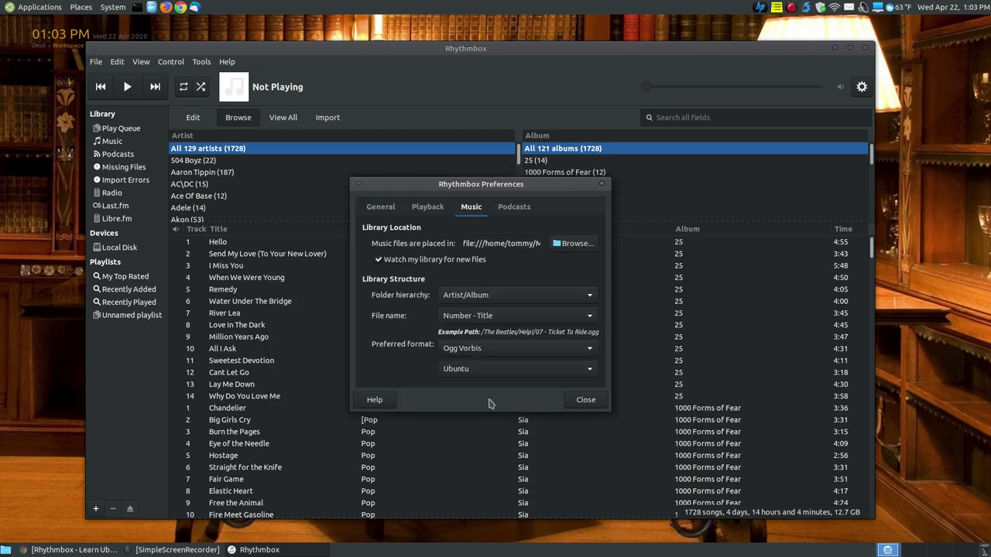
click(586, 399)
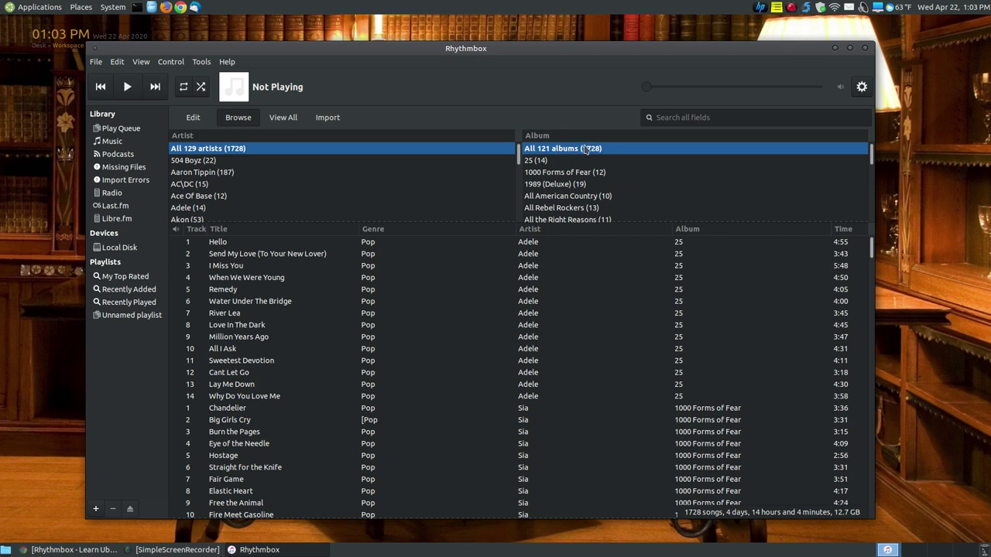
Filter the music library to the album 25 and look at the volume control.
click(540, 164)
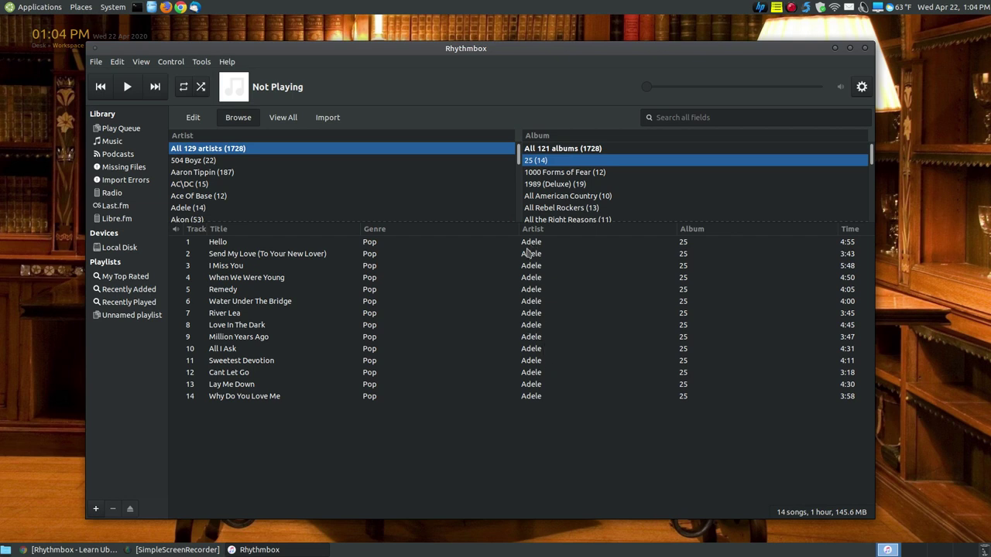
click(841, 92)
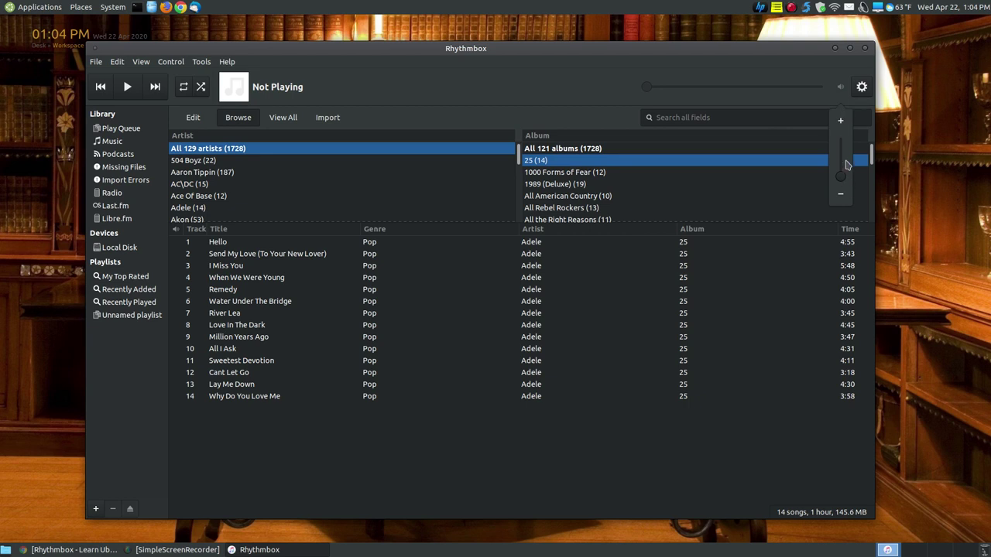
click(856, 93)
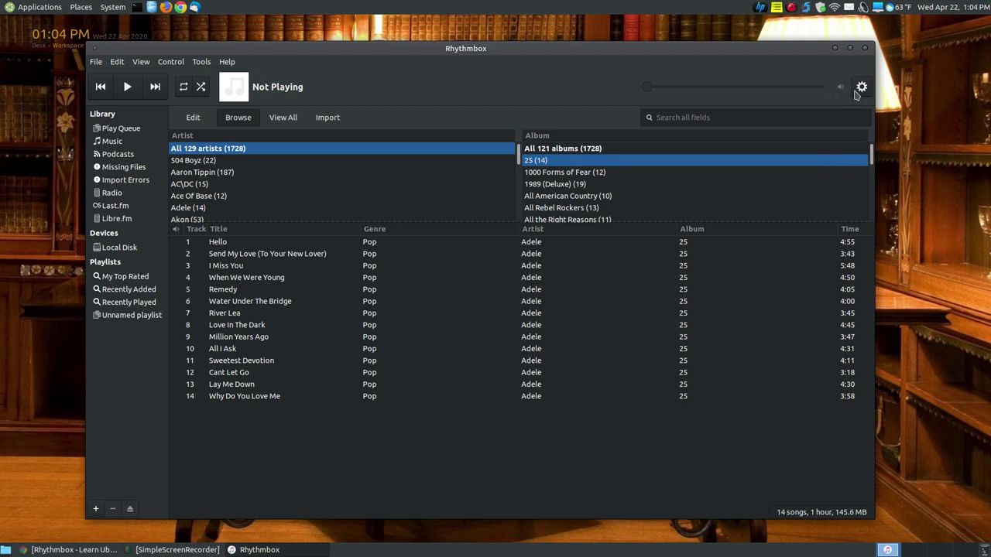
Look at the application's View options and review the list of available plugins.
click(856, 93)
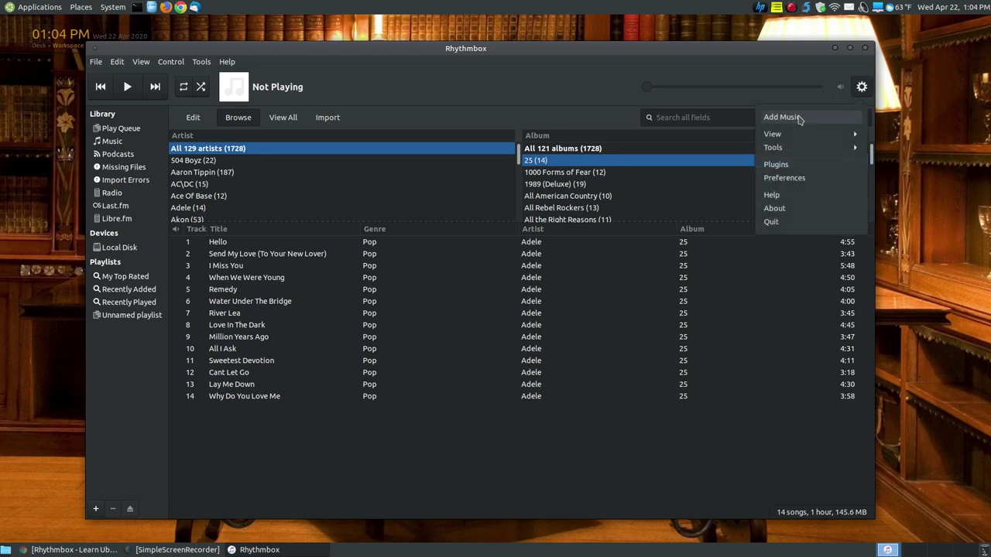
click(782, 134)
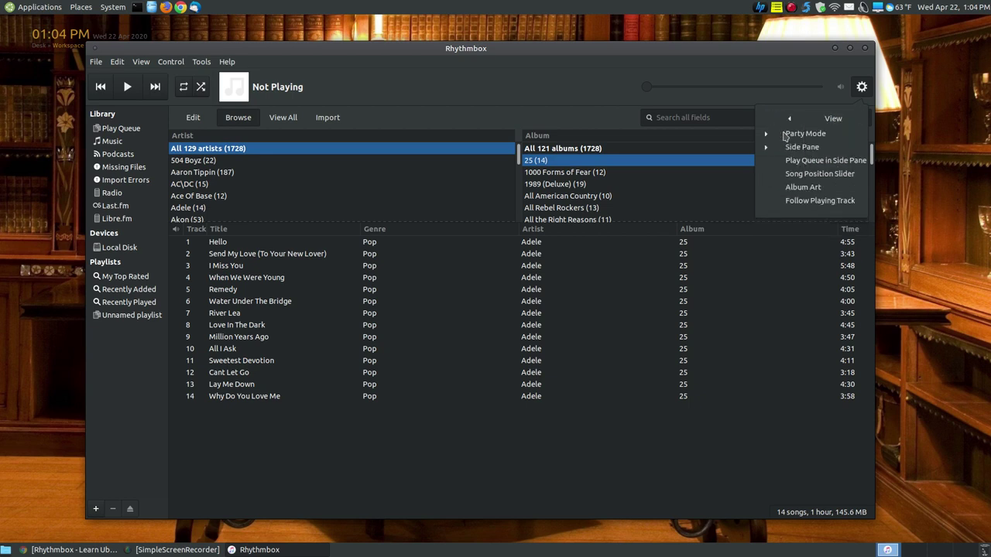
click(795, 118)
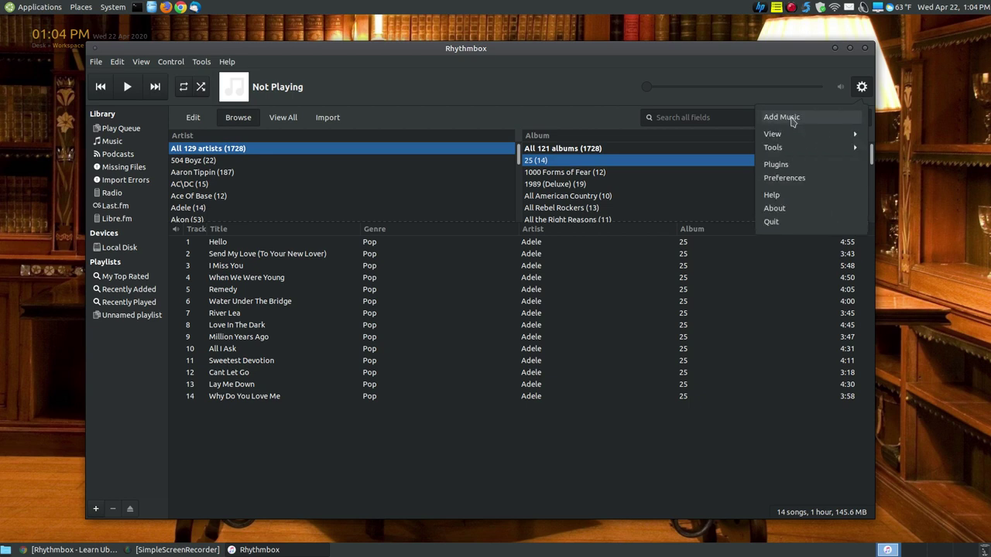
click(777, 165)
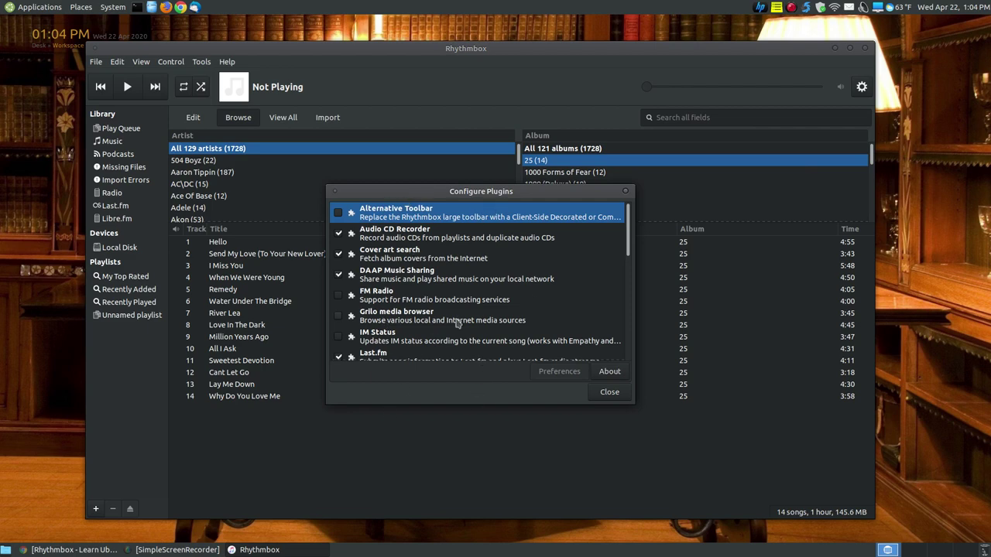
scroll(463, 290, down, 3)
scroll(463, 290, up, 3)
click(617, 394)
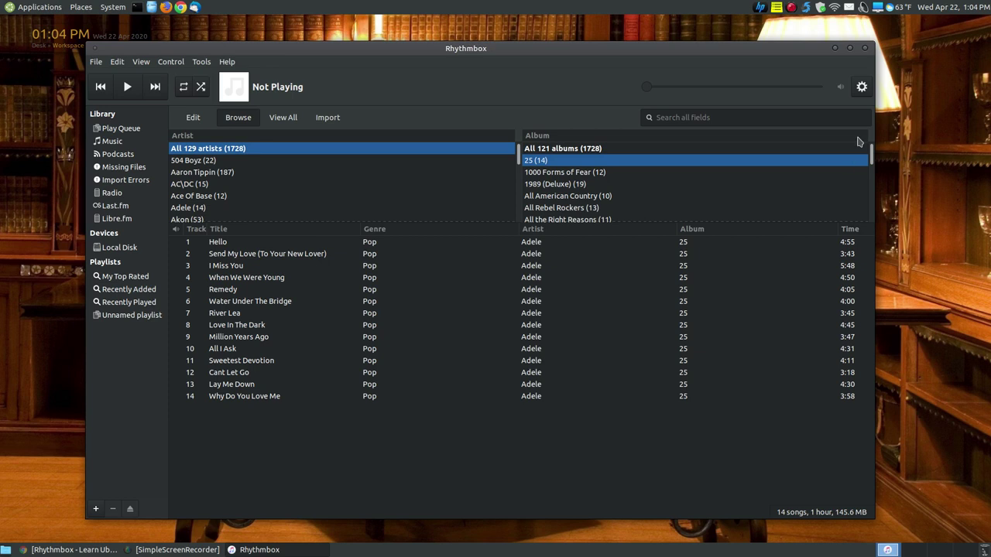
Review the General preferences for browser views and visible columns, and the Playback preferences for crossfading.
click(861, 86)
click(793, 178)
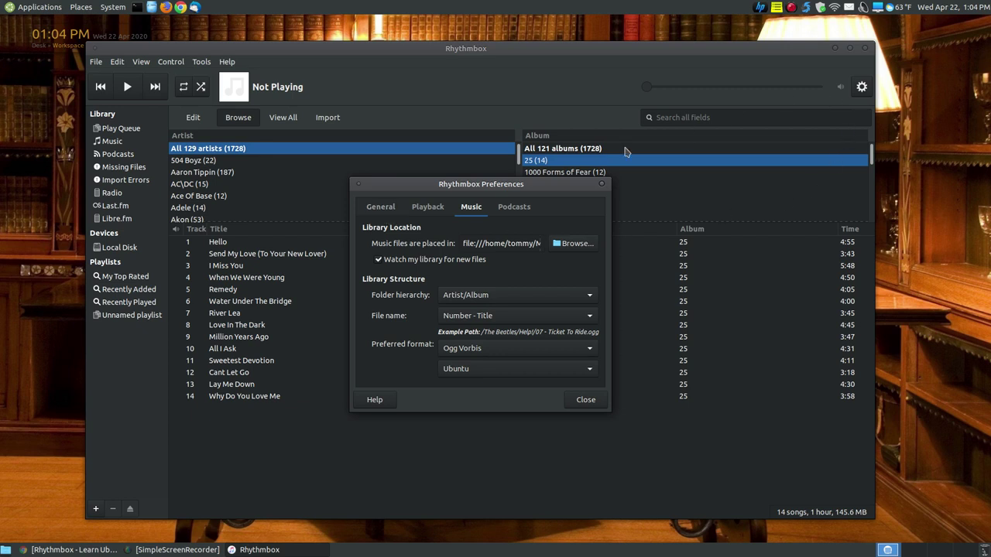
click(379, 210)
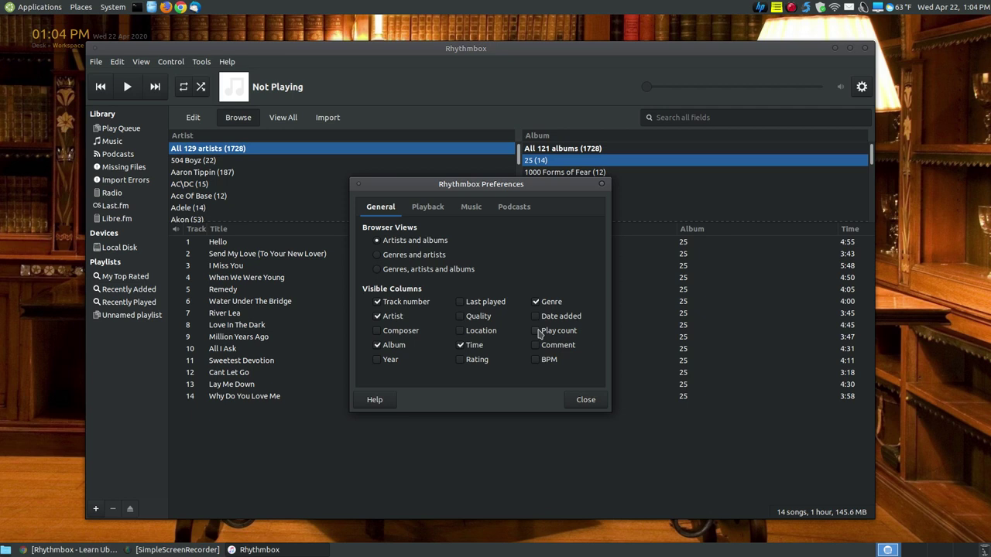
click(430, 216)
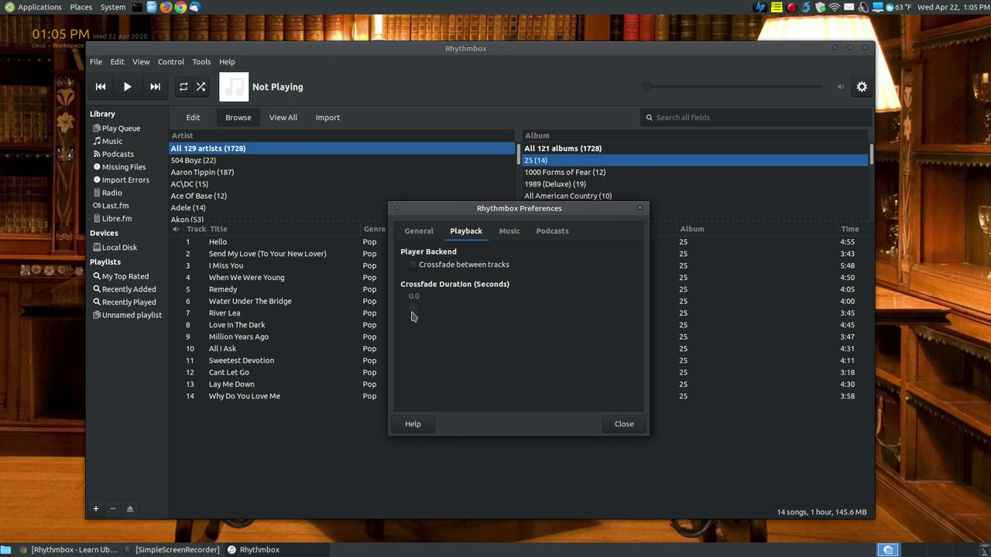
Examine the preferred format choices and encoding presets in the Music preferences, keeping Ogg Vorbis and Ubuntu.
click(507, 232)
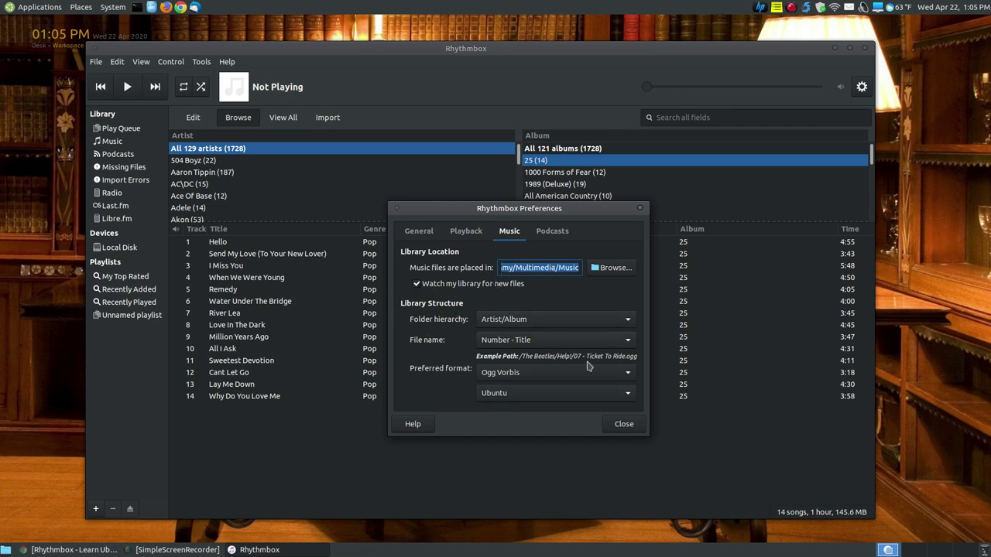
click(630, 374)
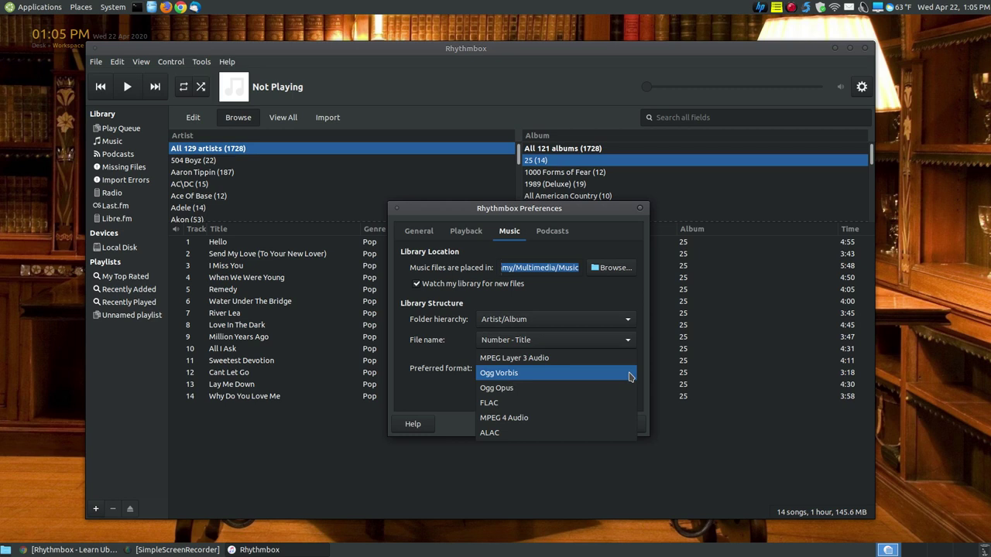
click(630, 374)
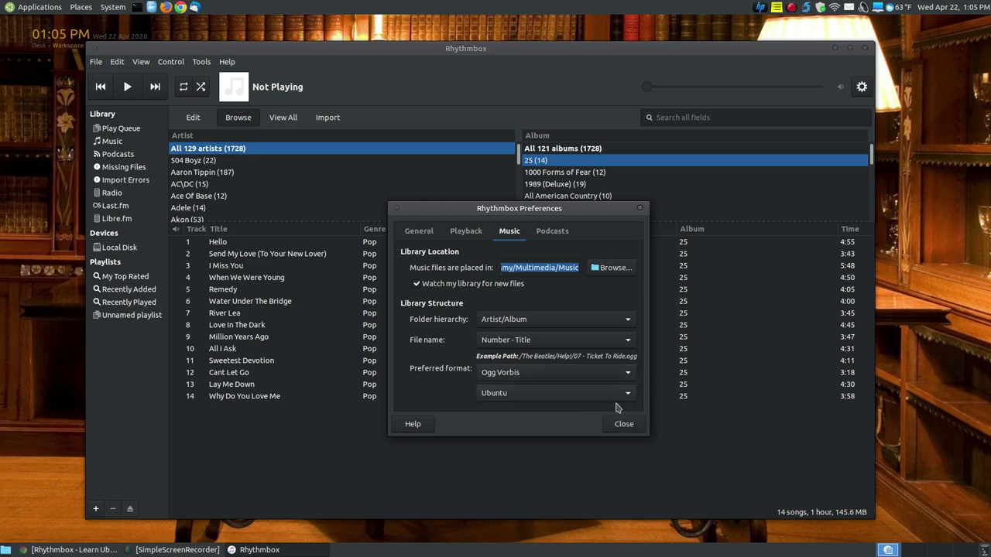
click(631, 394)
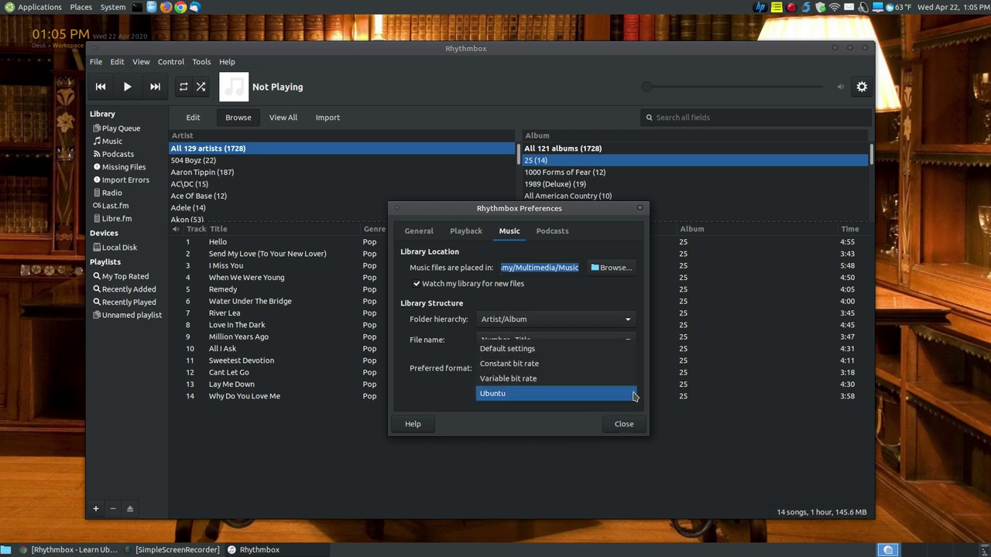
click(633, 397)
View the podcast download preferences, return to the Music preferences and close the dialog.
click(563, 235)
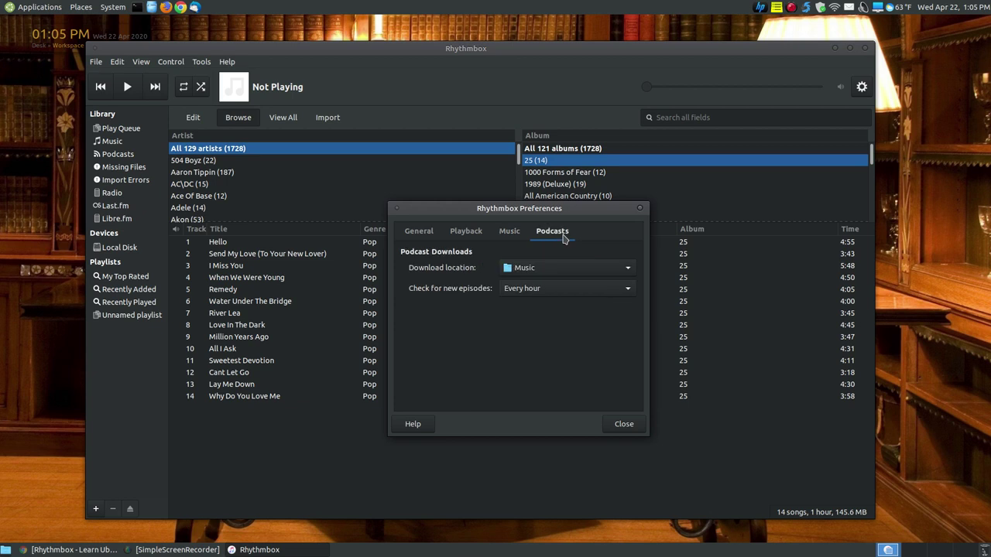
click(508, 232)
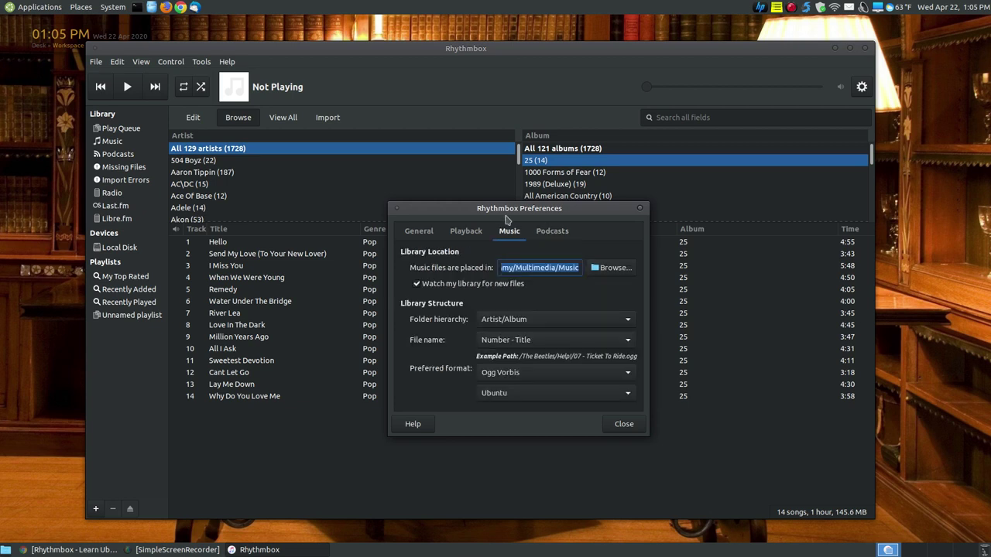
drag(504, 215, 499, 198)
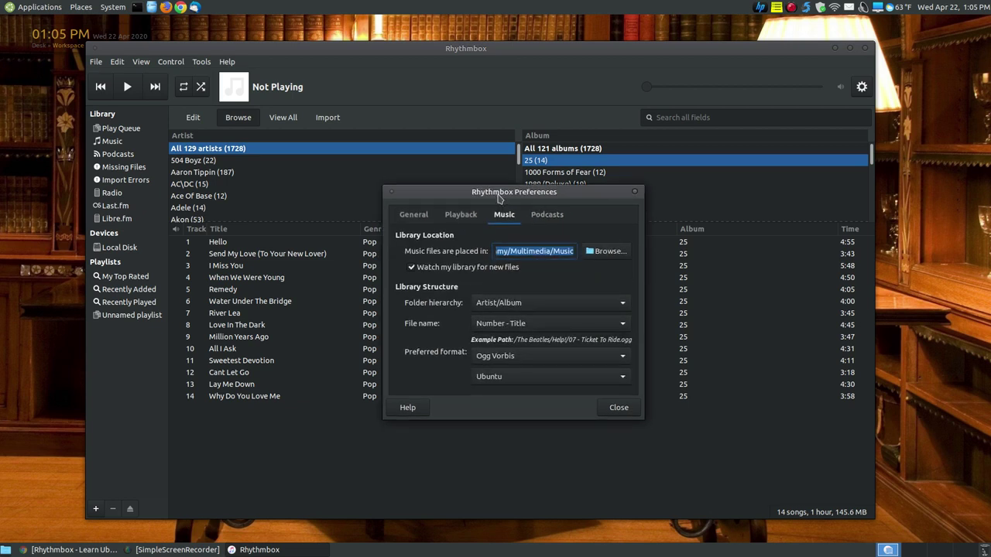
click(613, 411)
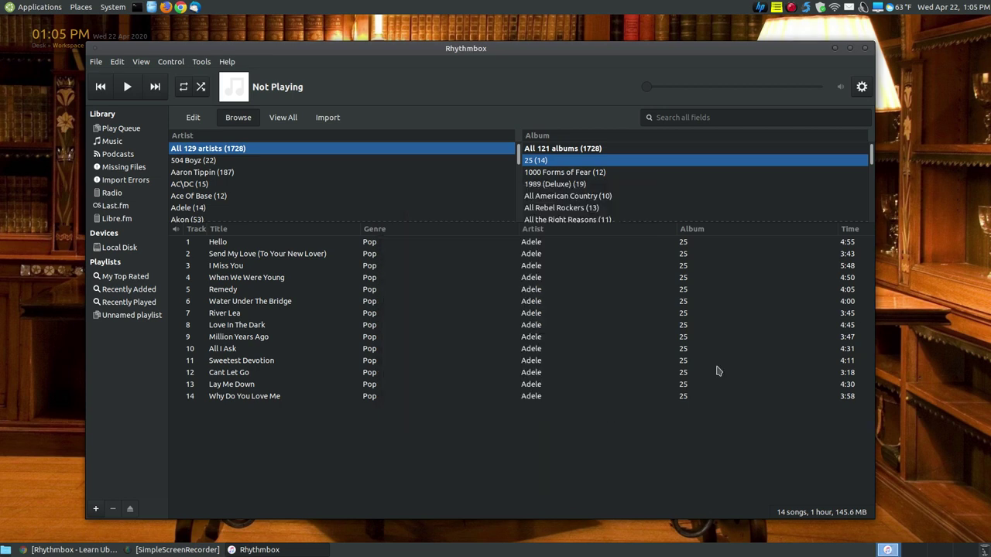
View Rhythmbox's version and copyright information, and close it.
click(863, 87)
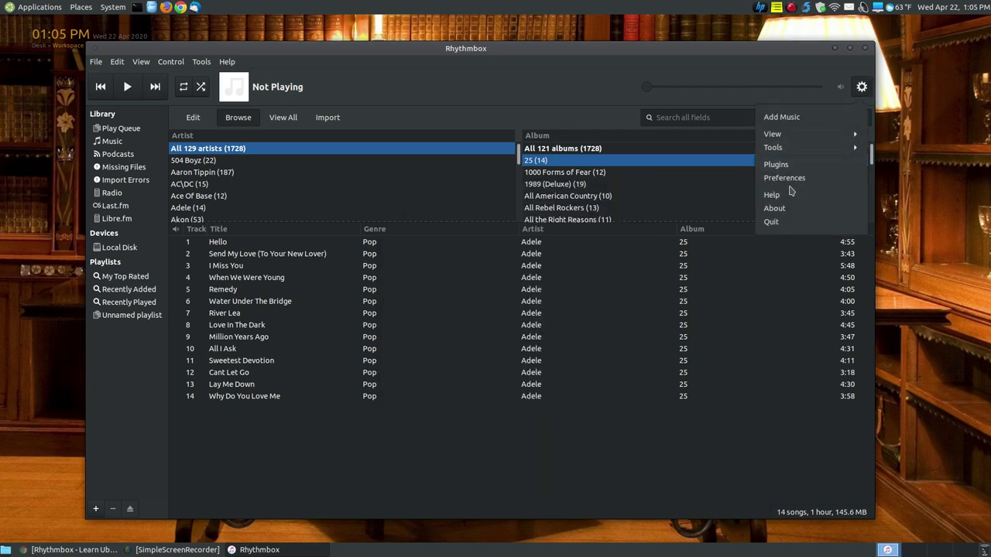
click(774, 208)
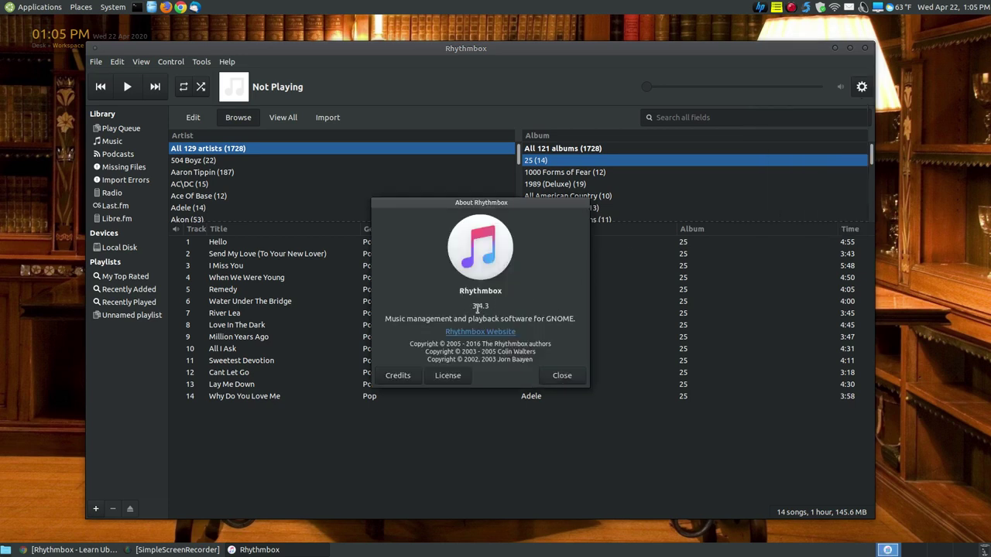
click(554, 380)
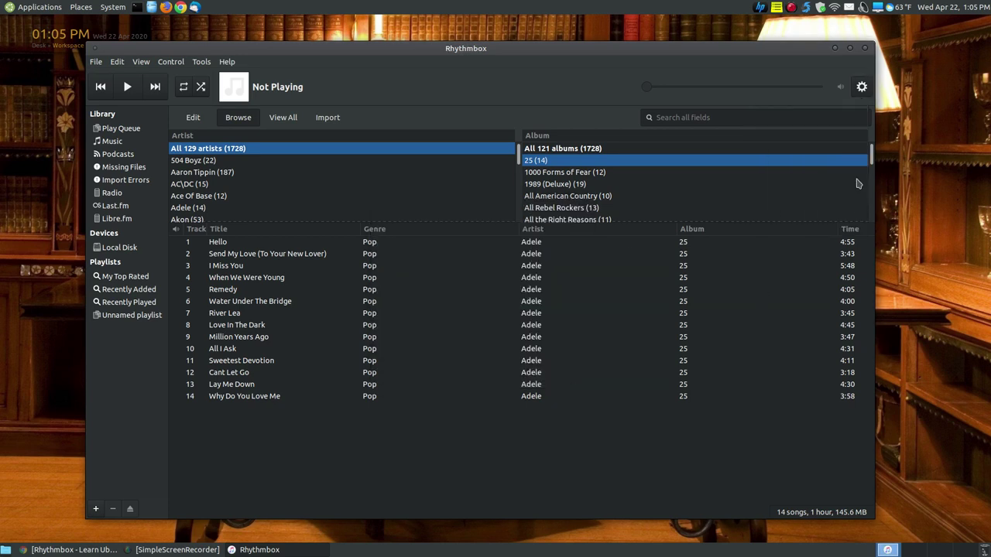
click(866, 87)
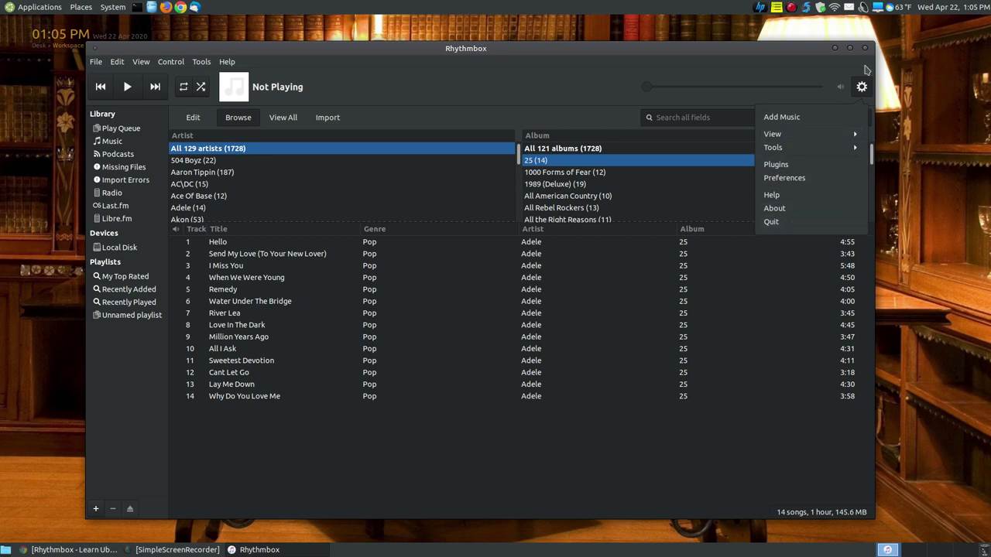
click(825, 70)
click(842, 91)
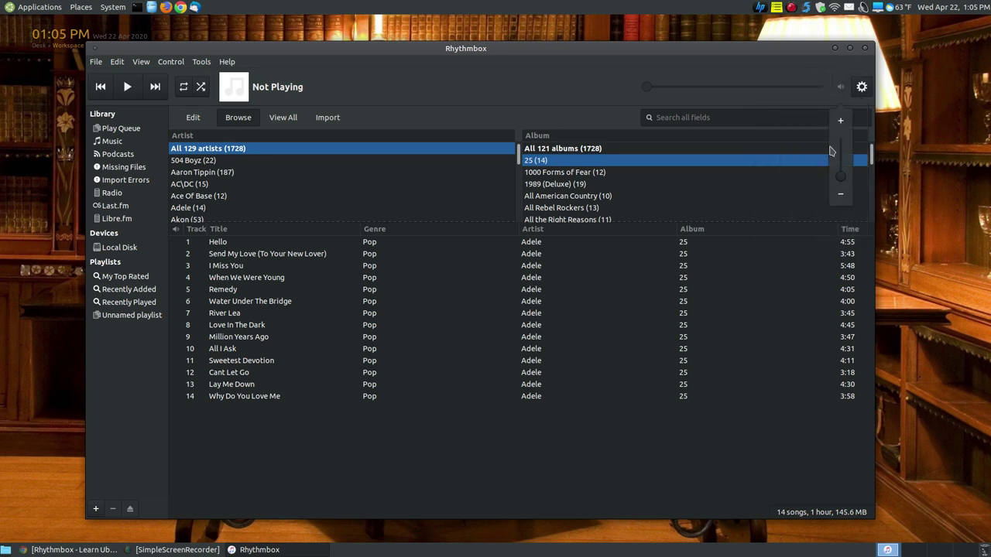
click(838, 77)
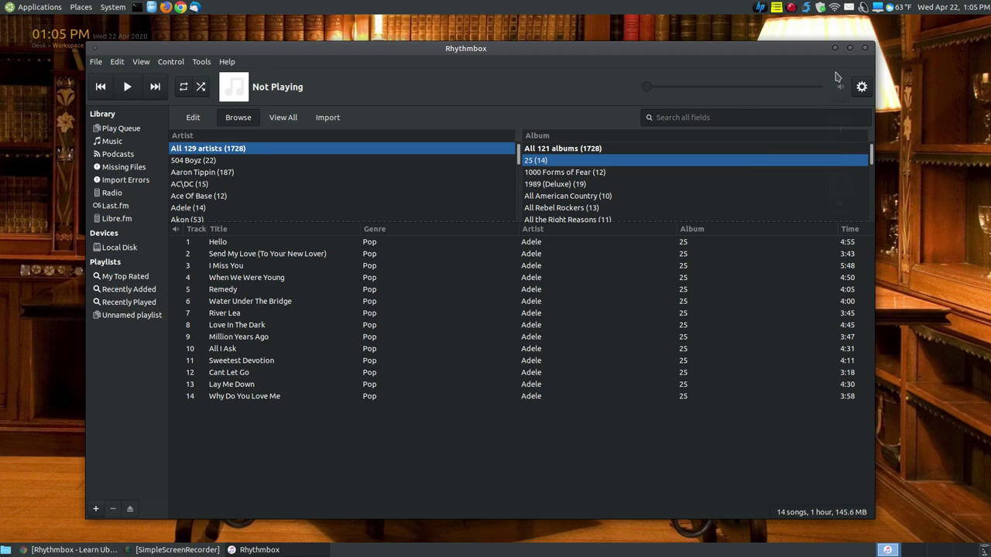
Play the track All I Ask from Adele's album 25 and pause it.
click(233, 350)
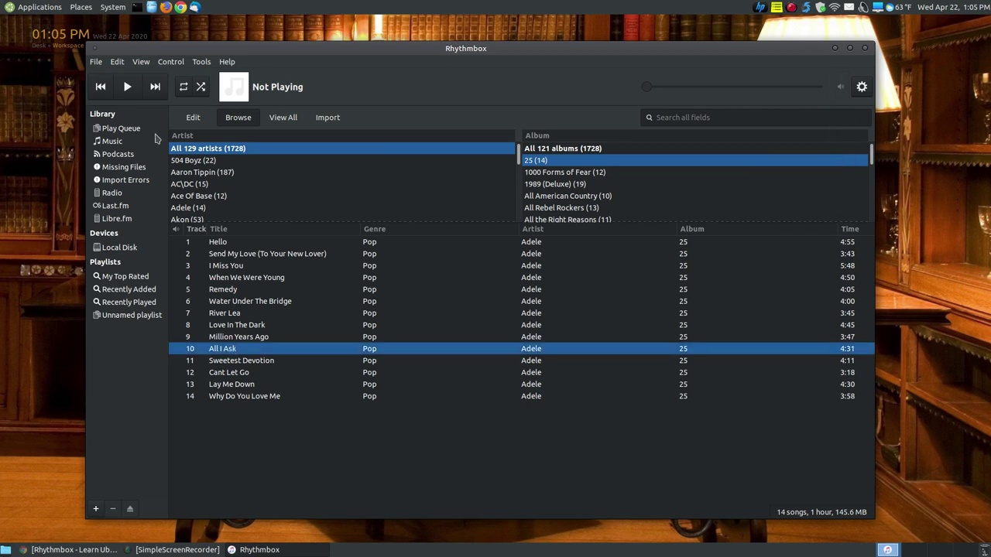
click(129, 91)
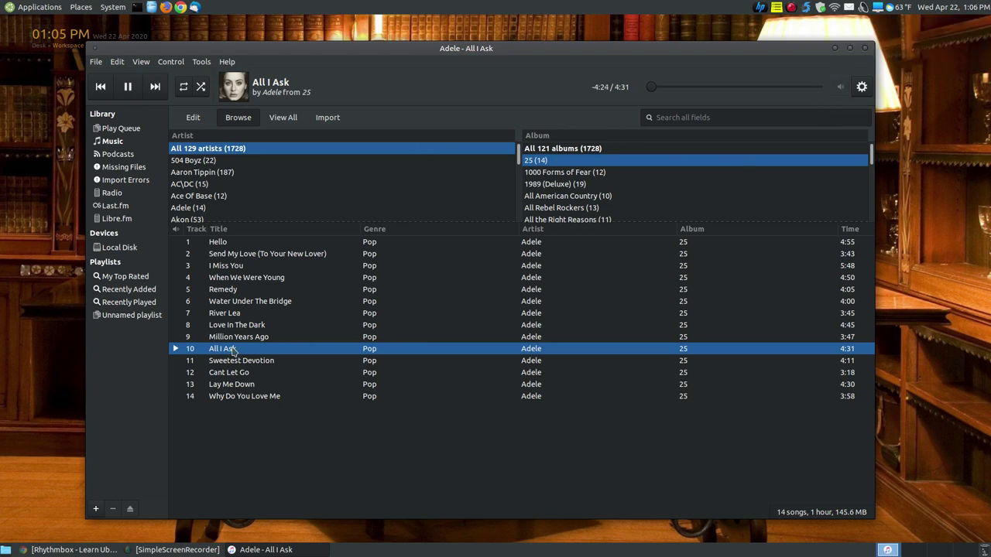
click(129, 91)
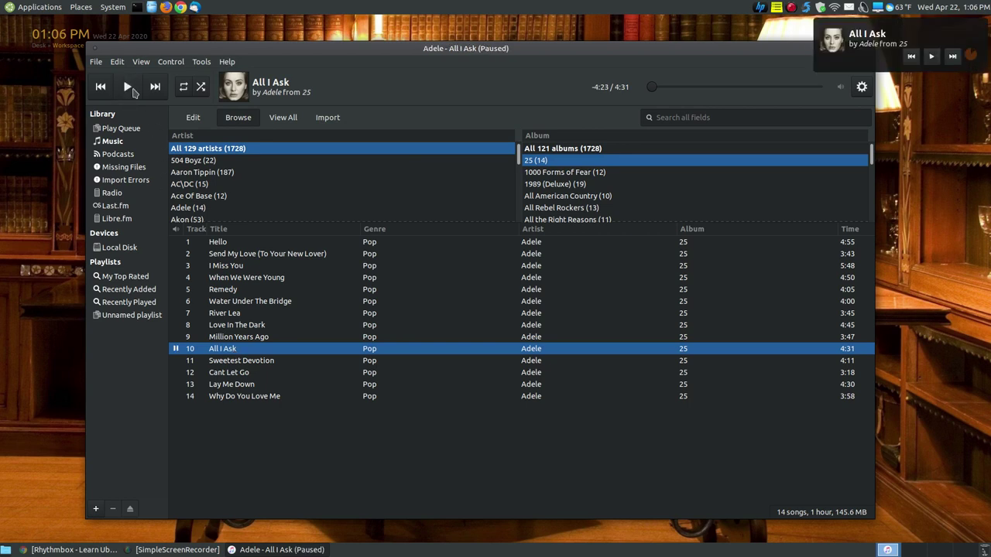
Play the track Love In The Dark from the album 25 and pause it.
click(238, 326)
double_click(237, 326)
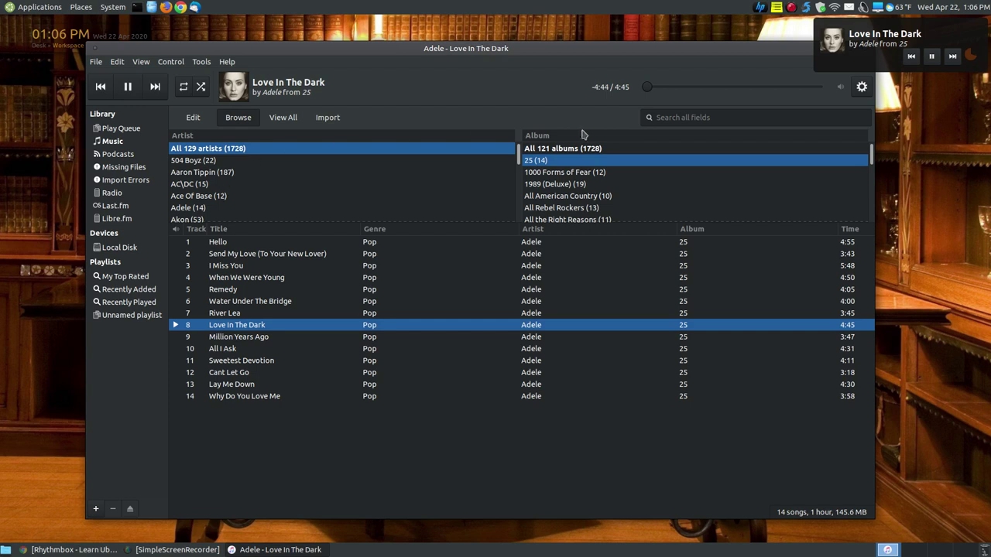
click(130, 91)
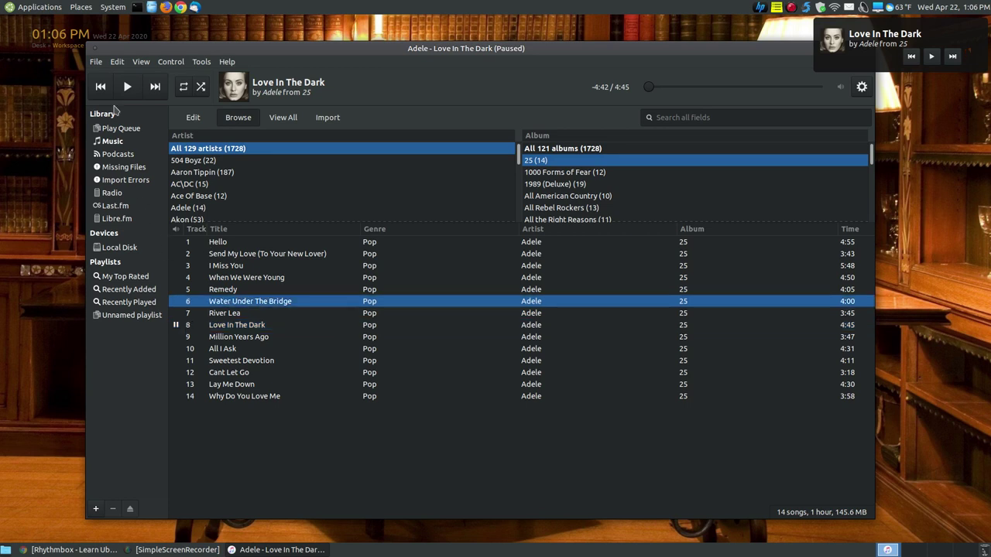
Skip back through the album's previous tracks to play I Miss You.
click(101, 88)
click(100, 90)
click(100, 90)
click(101, 91)
click(101, 91)
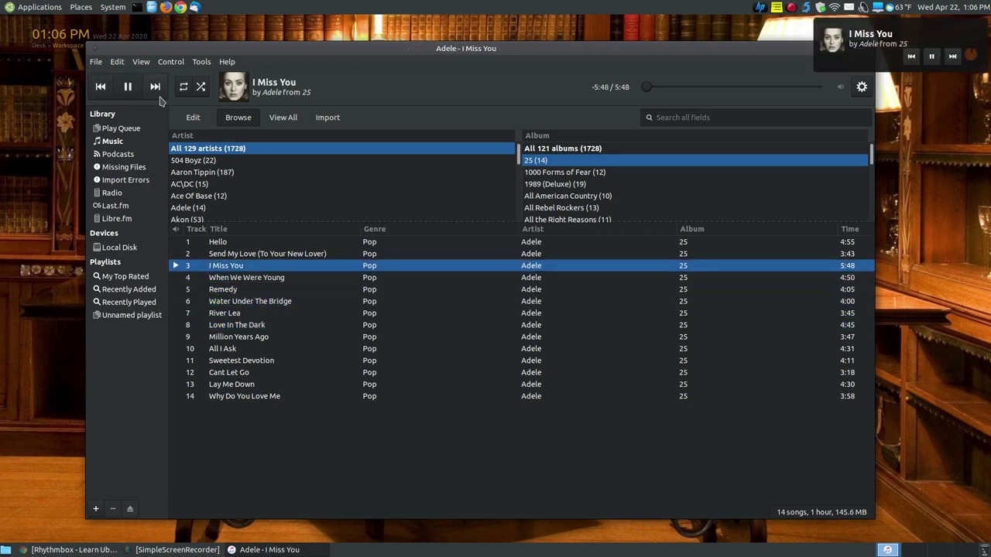
Skip forward through the album to the track All I Ask, then pause and resume it.
click(158, 98)
click(159, 98)
click(159, 97)
click(159, 98)
click(159, 97)
click(158, 98)
click(159, 98)
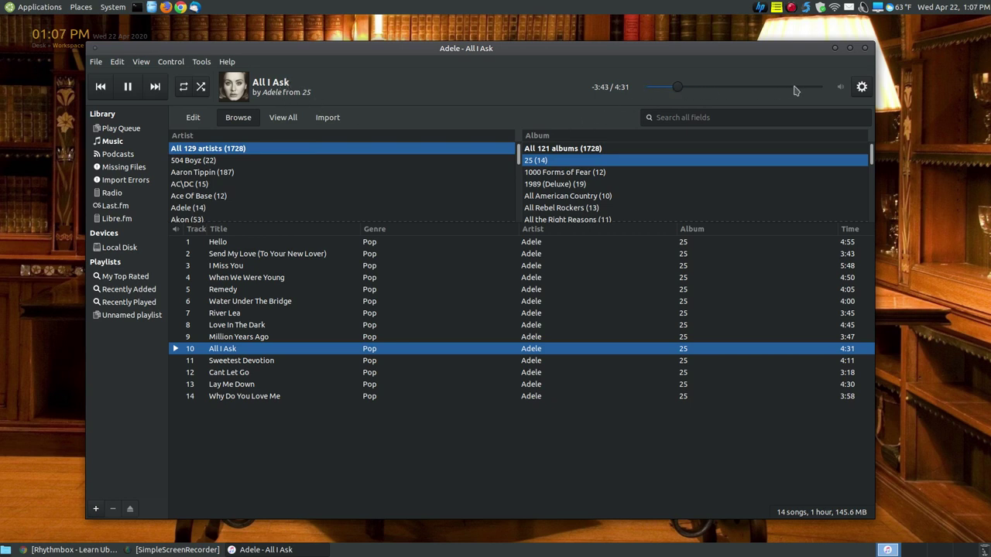
click(136, 89)
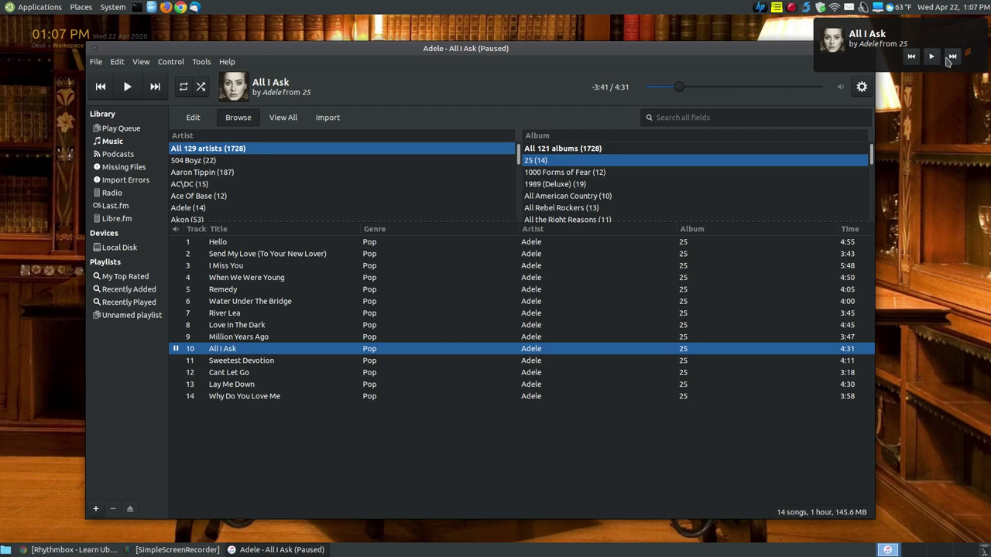
click(131, 89)
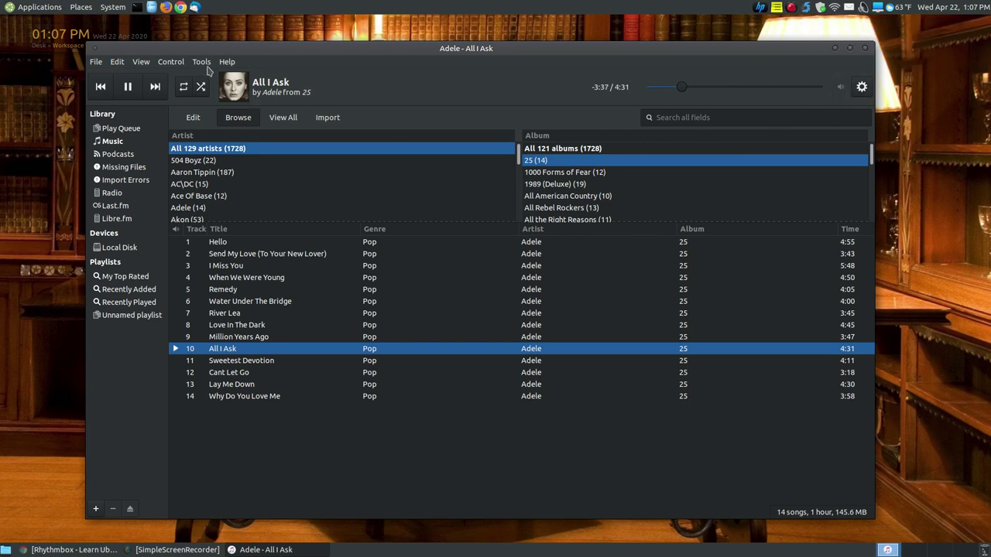
Open the plugin configuration and view the list of available plugins.
click(201, 62)
click(211, 76)
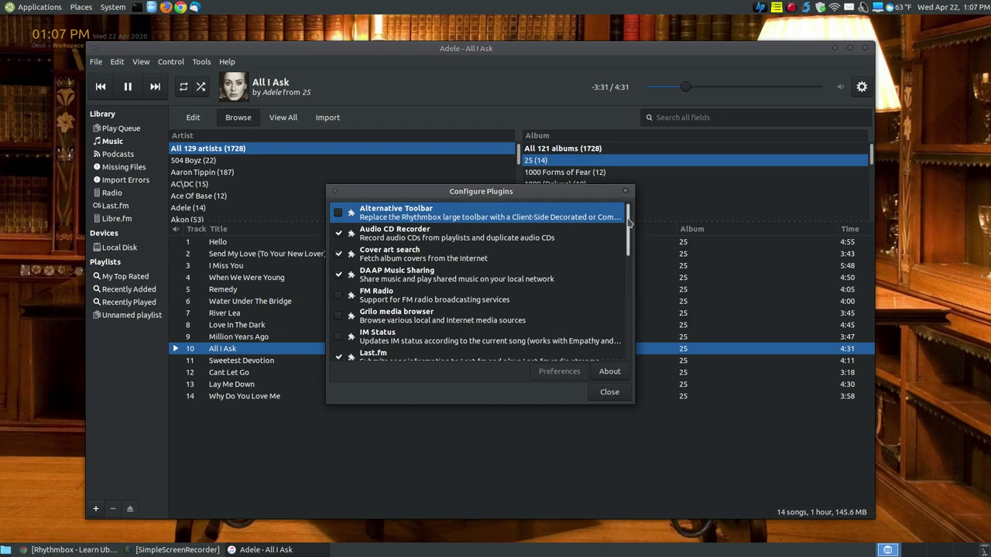
mouse_move(629, 233)
mouse_down()
mouse_move(628, 325)
mouse_move(628, 224)
mouse_up()
drag(482, 188, 500, 186)
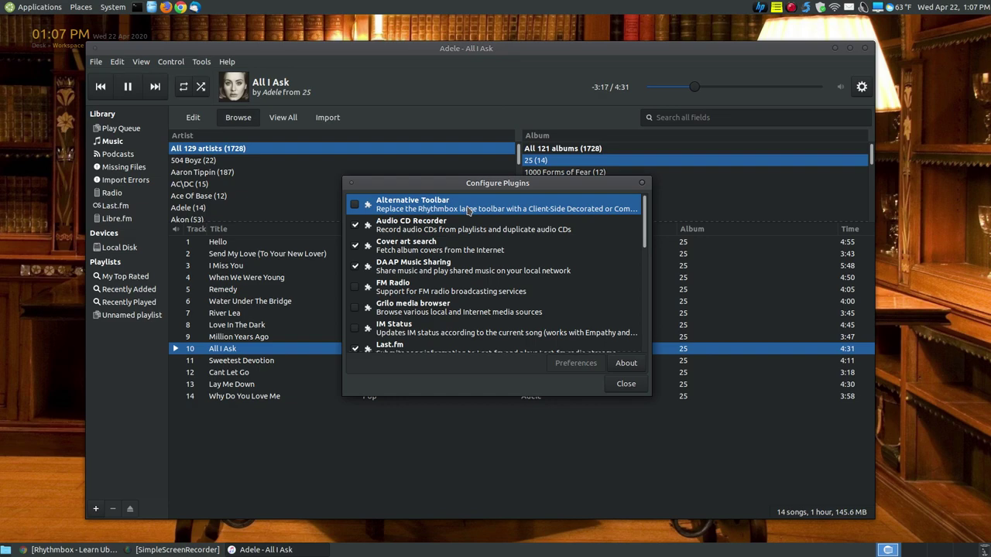
Switch to Chrome to read the Third Party Plugins and Alternative Toolbar instructions on the Rhythmbox page, and return to Rhythmbox.
click(70, 550)
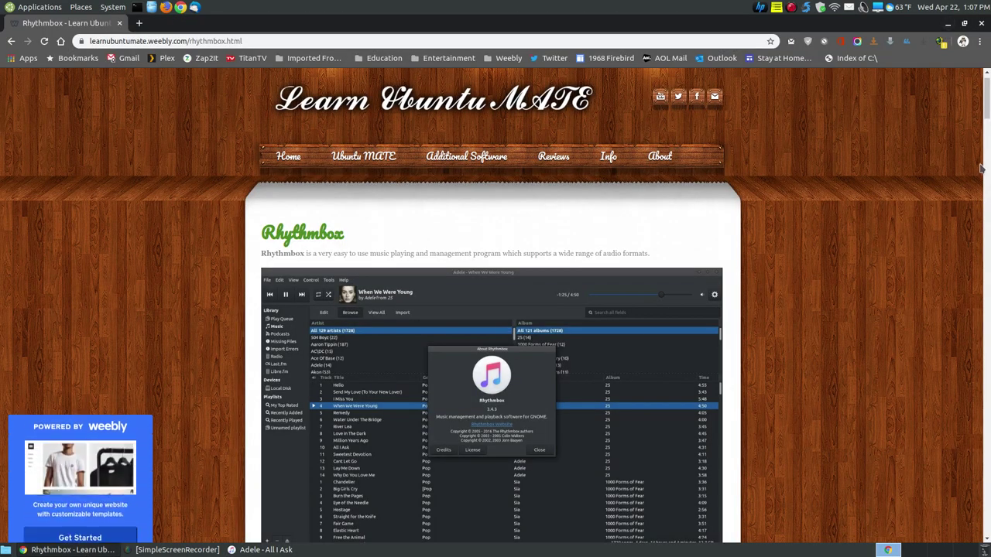
drag(986, 97, 986, 500)
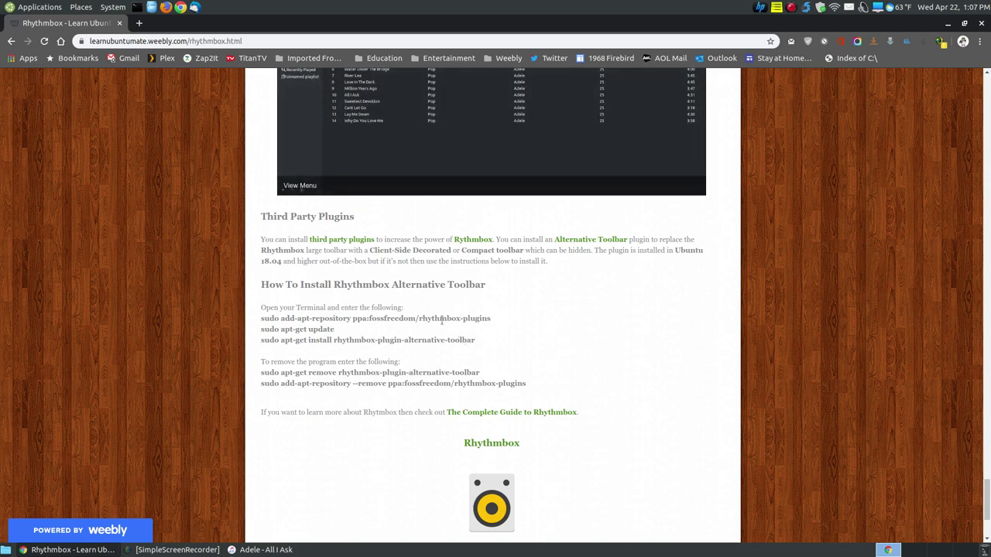
click(947, 23)
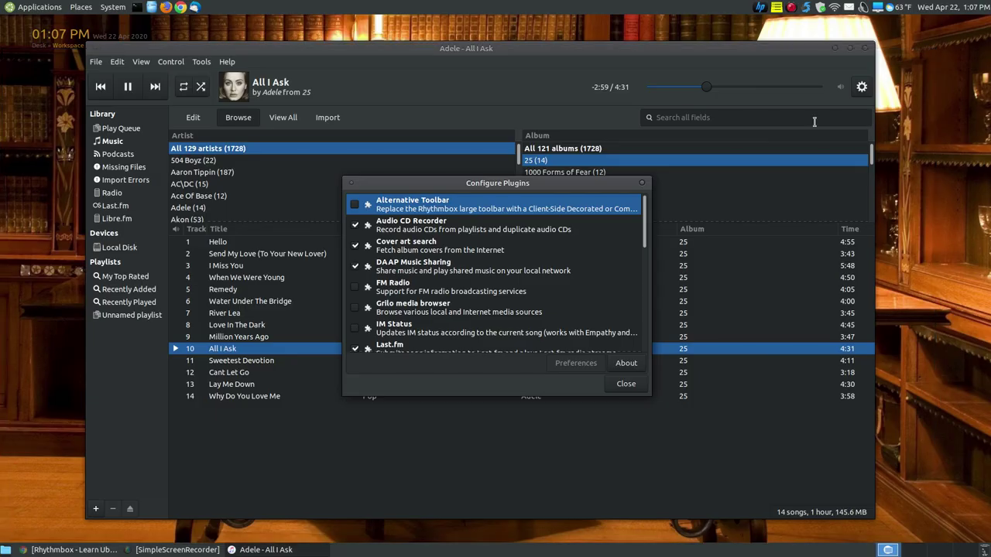
Move the Configure Plugins dialog higher and check the player's volume control.
drag(474, 184, 464, 150)
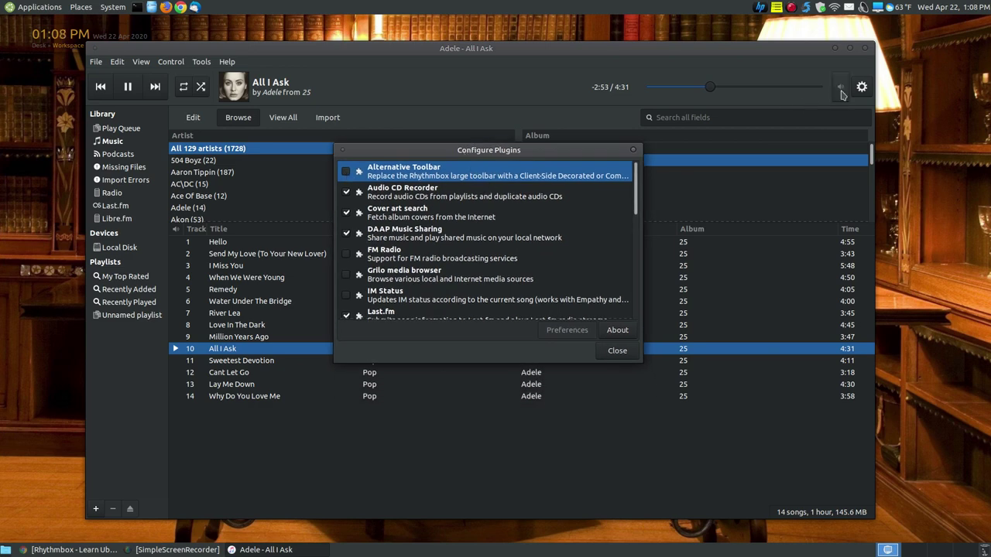
click(841, 91)
click(841, 91)
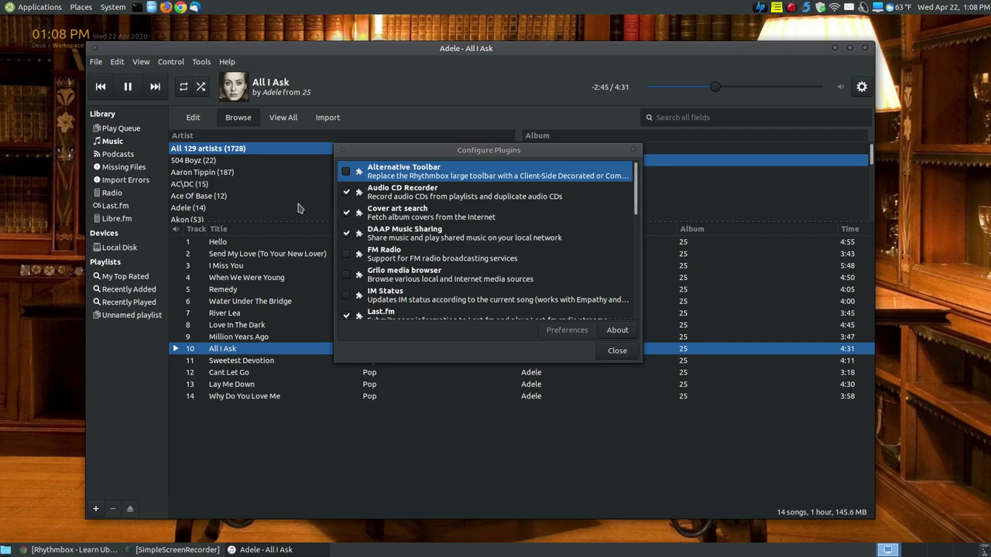
Enable the Alternative Toolbar plugin and close the plugin configuration.
click(346, 172)
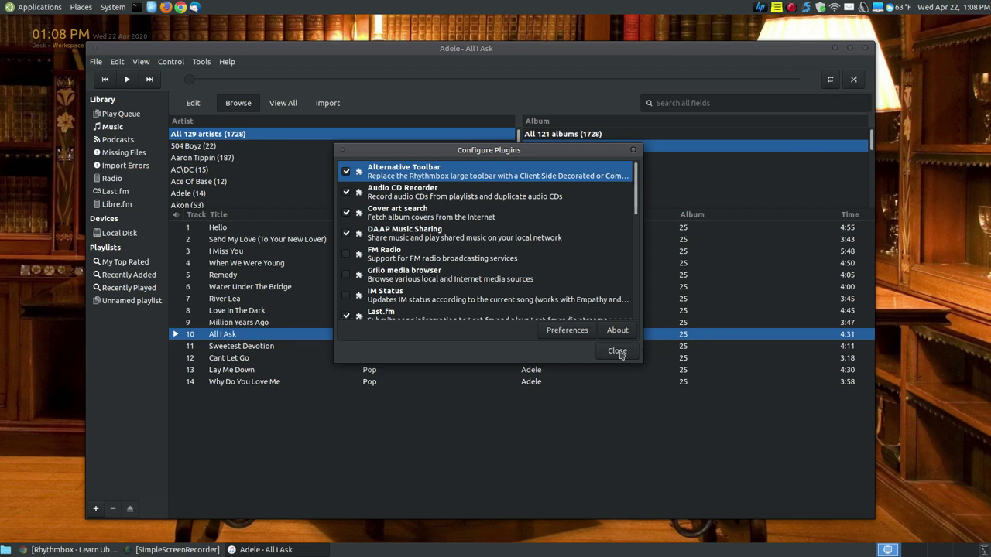
click(617, 352)
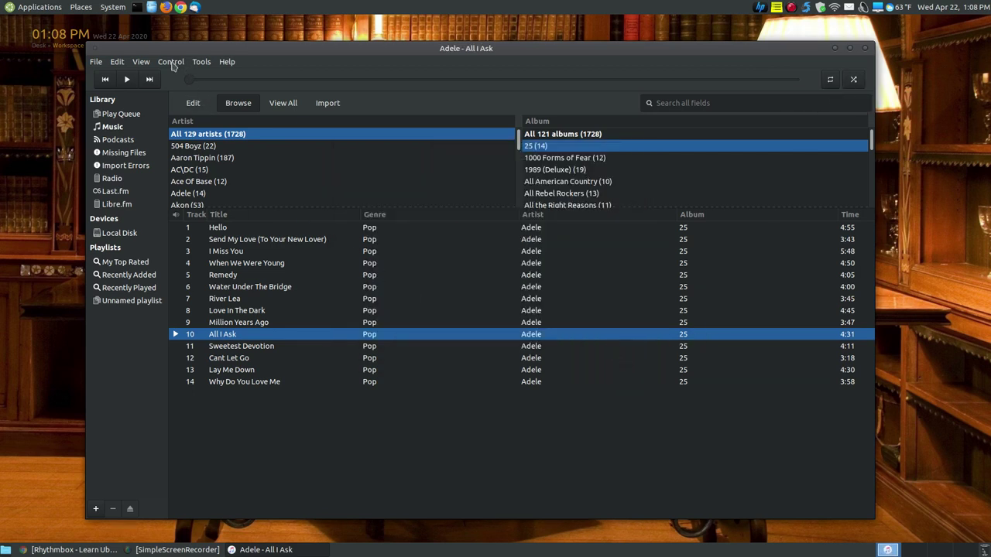
View the playback and volume commands with their shortcuts, and browse the artist list.
click(170, 62)
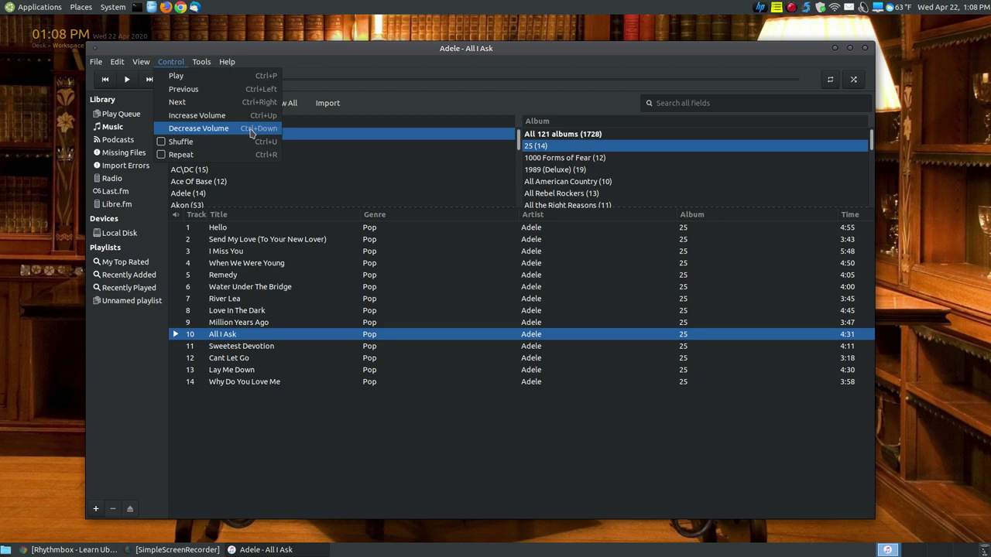
click(294, 70)
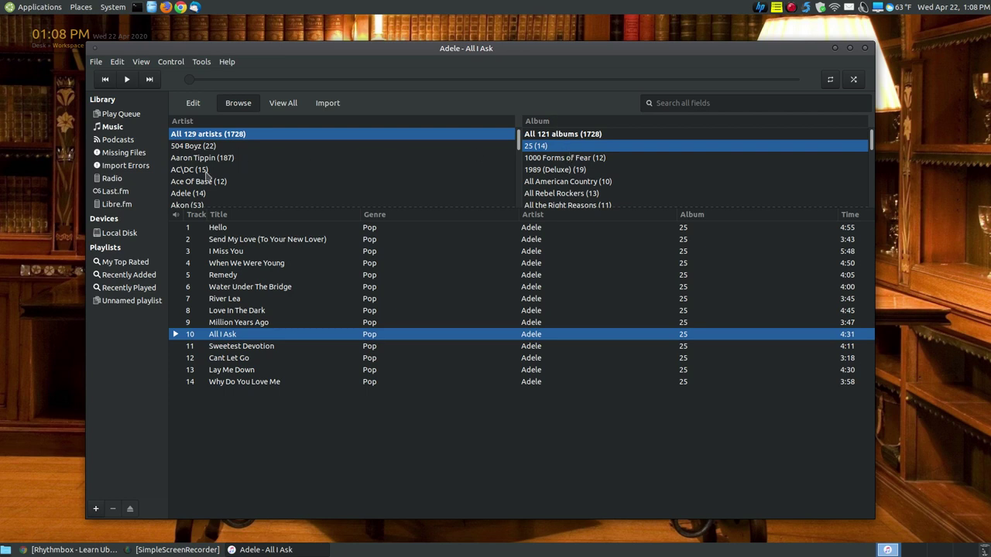
scroll(207, 176, down, 1)
scroll(206, 176, down, 1)
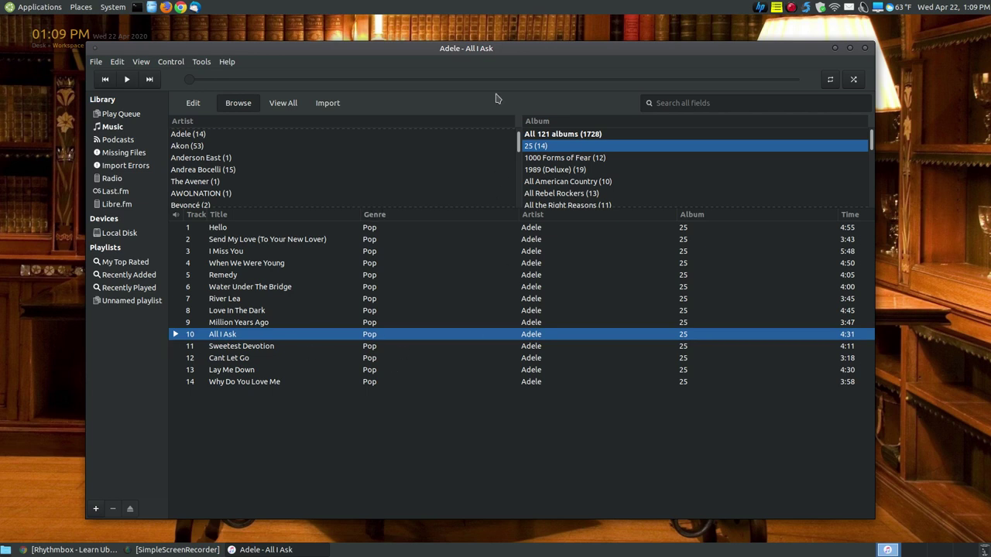
drag(471, 53, 478, 46)
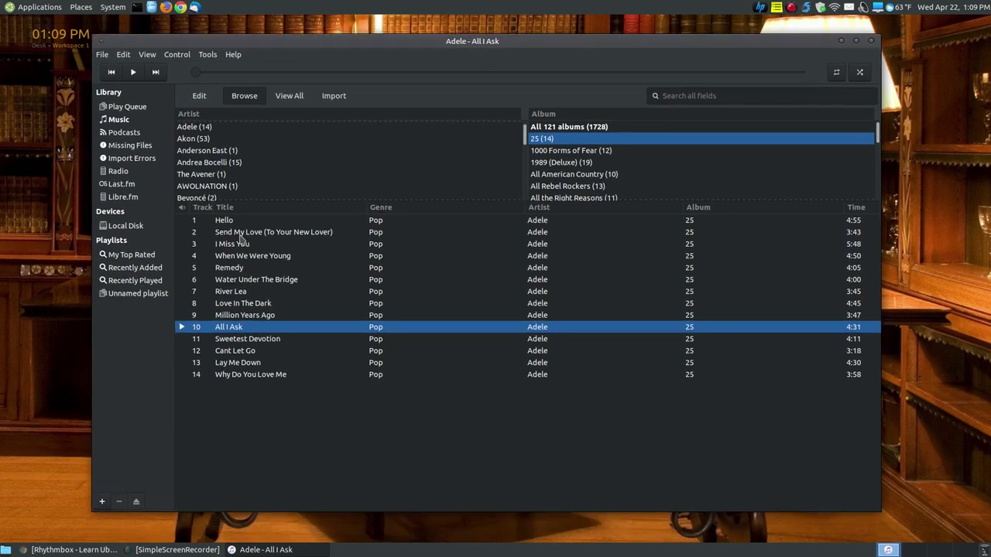
Switch to Chrome to review the Rhythmbox page from its plugin section back to the introduction, and return to Rhythmbox.
click(74, 550)
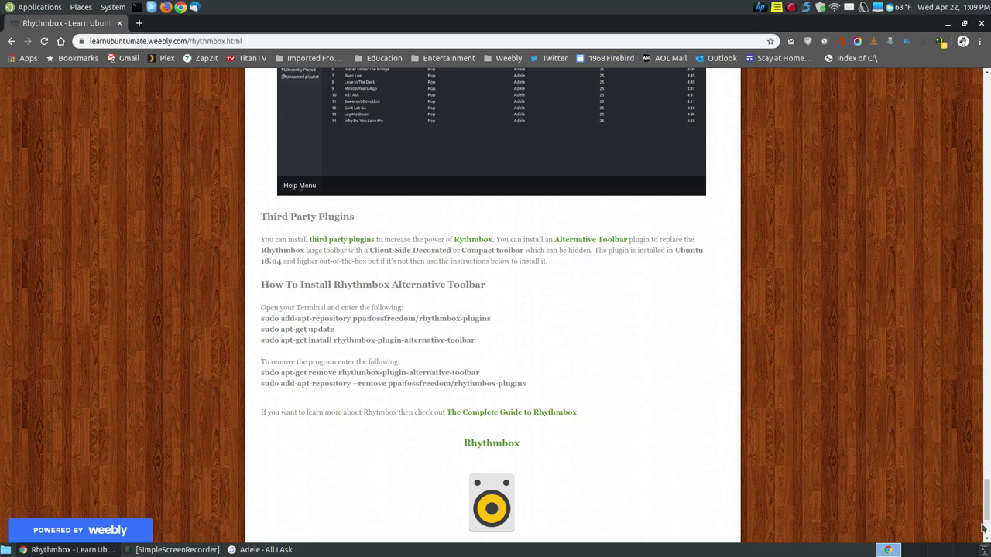
scroll(985, 511, down, 1)
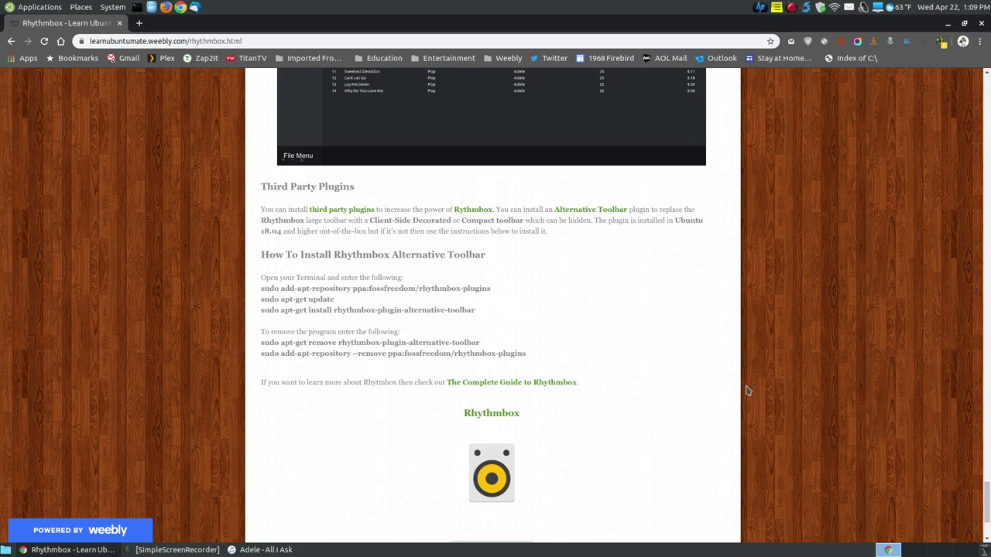
drag(987, 507, 988, 84)
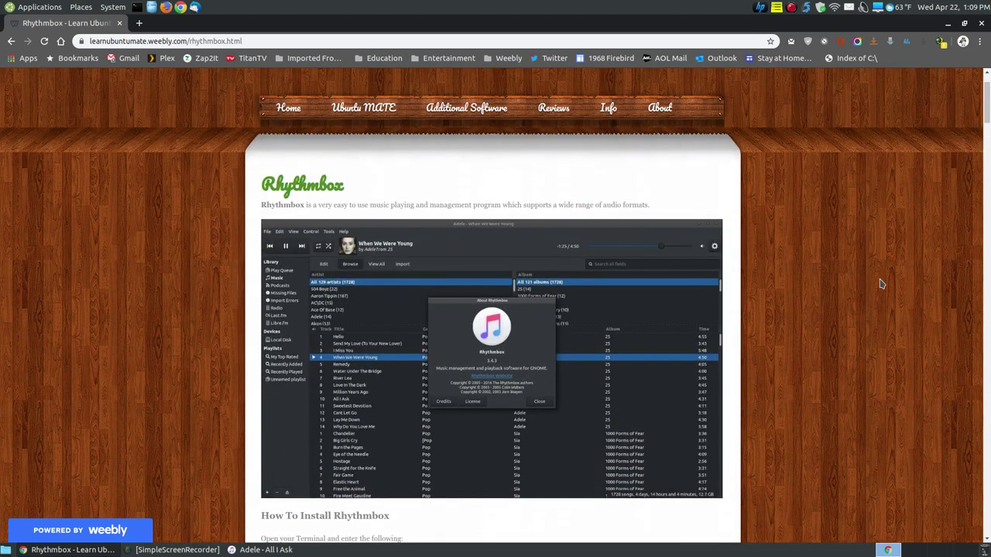
scroll(880, 284, down, 1)
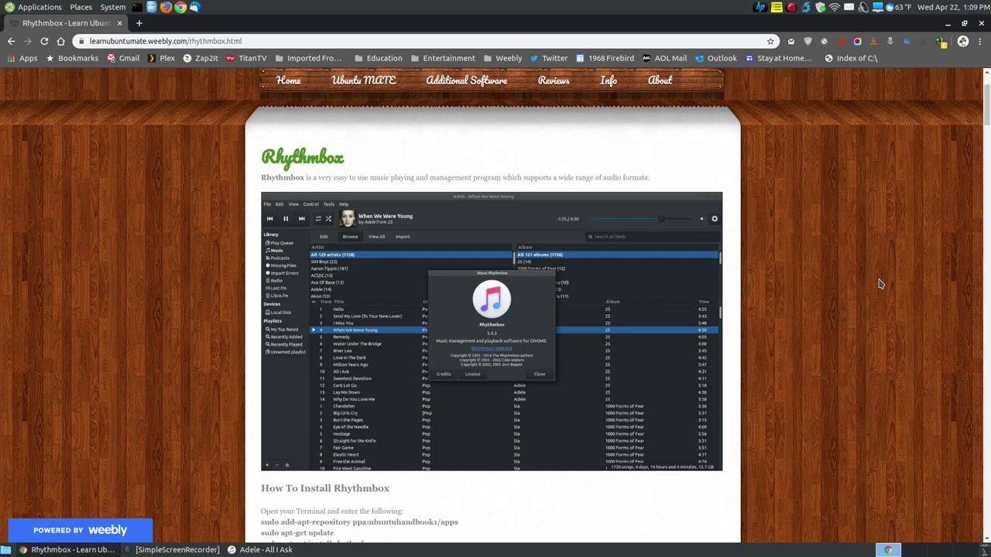
click(948, 23)
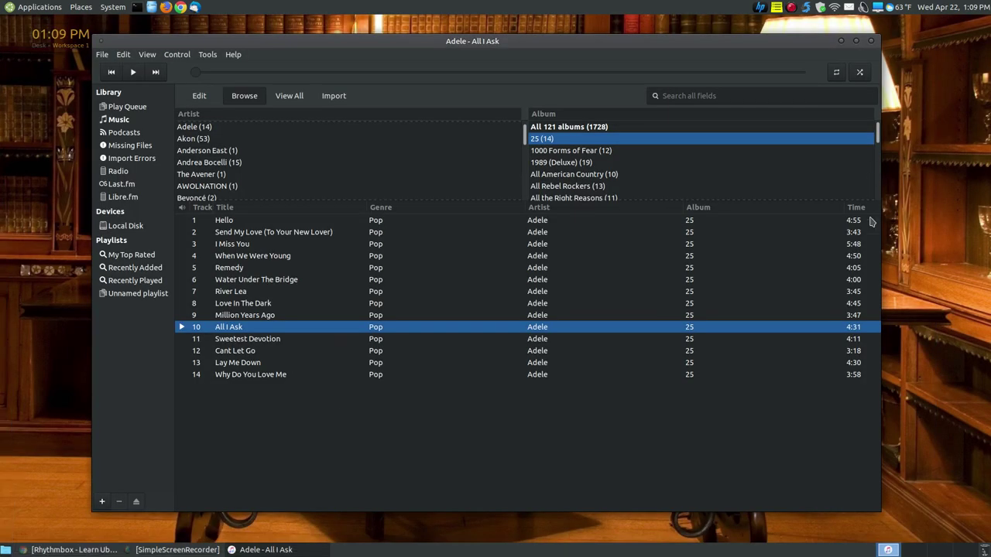